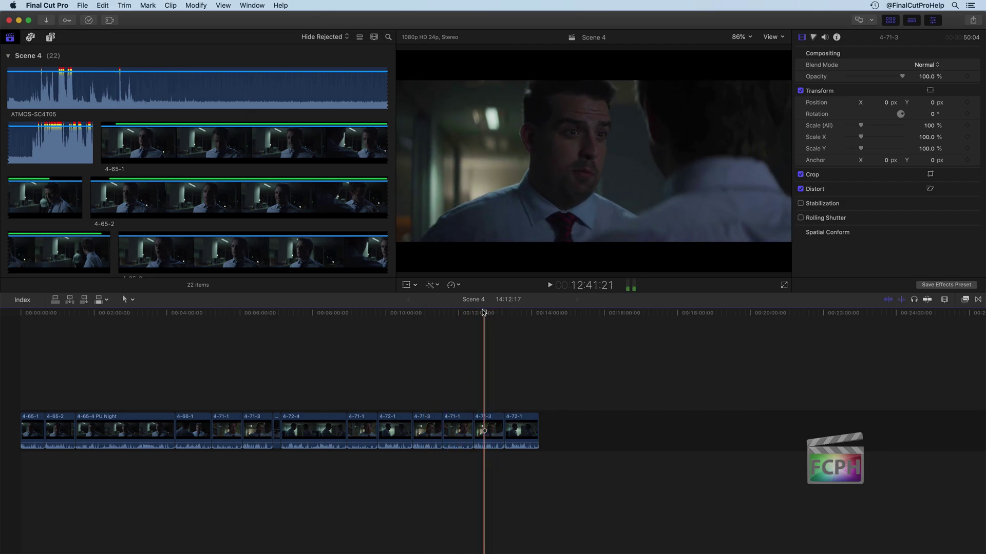
Step: Scrub the playhead through several clips of the Scene 4 timeline, finishing in clip 4-66-1 at 4:57:00
{"action": "key", "text": "space"}
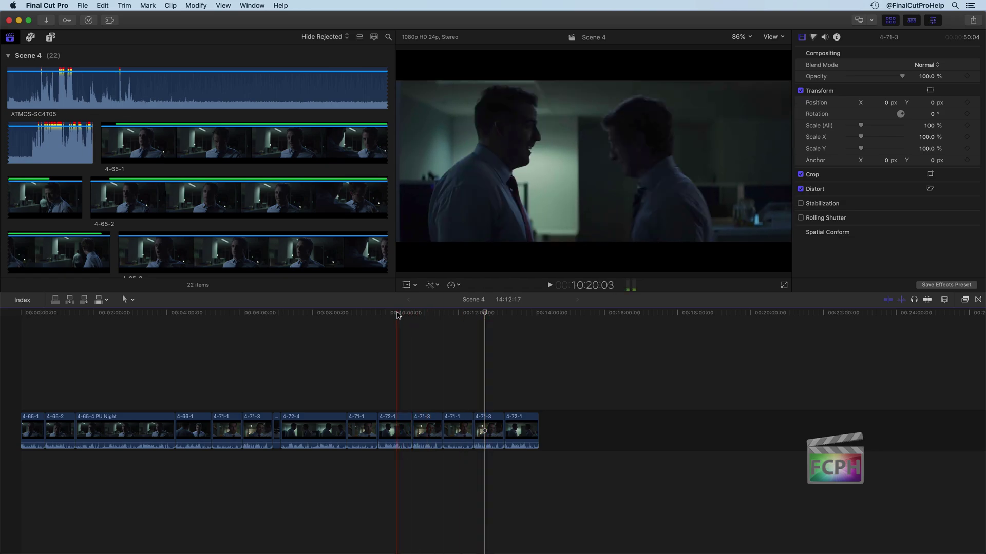
{"action": "left_click", "coordinate": [396, 314]}
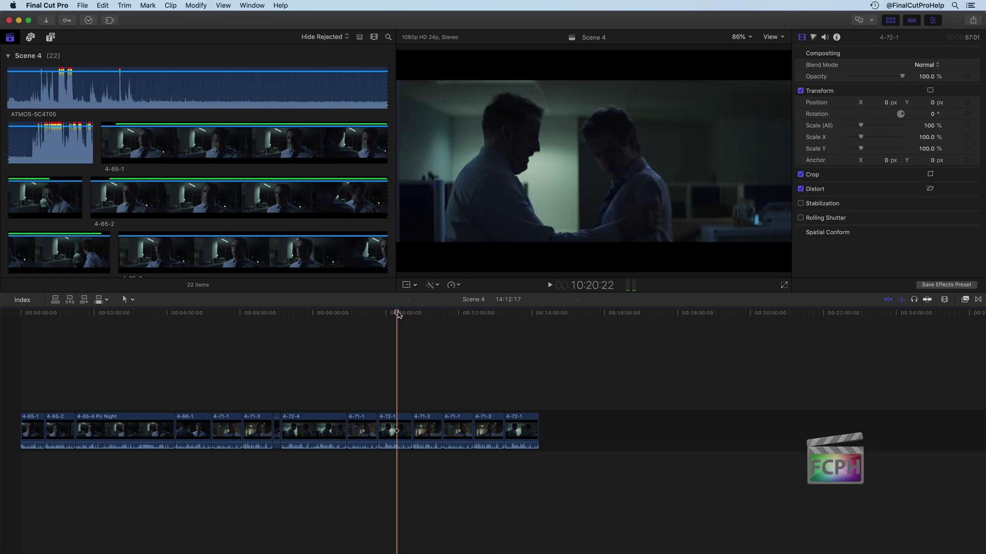
{"action": "left_click", "coordinate": [300, 315]}
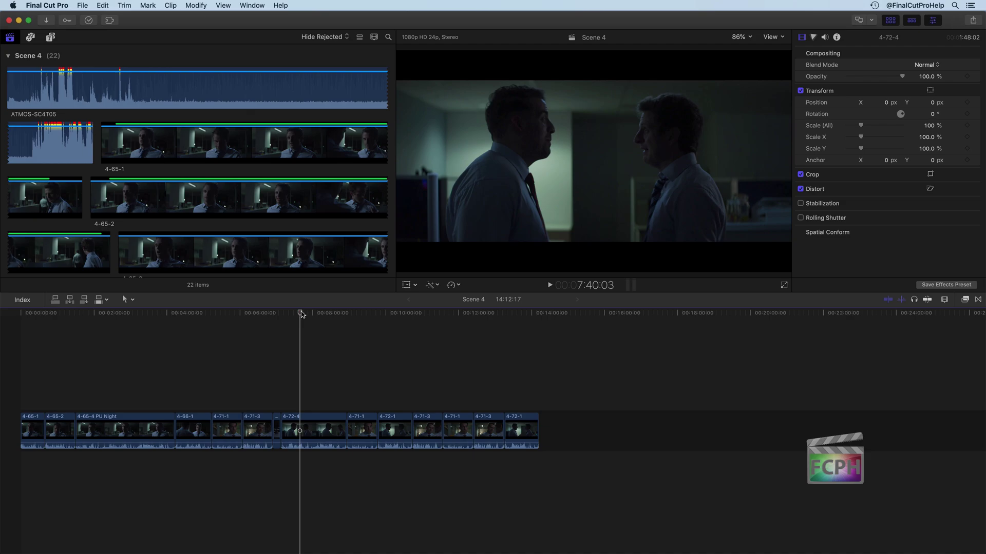
{"action": "left_click_drag", "start_coordinate": [302, 314], "coordinate": [332, 317]}
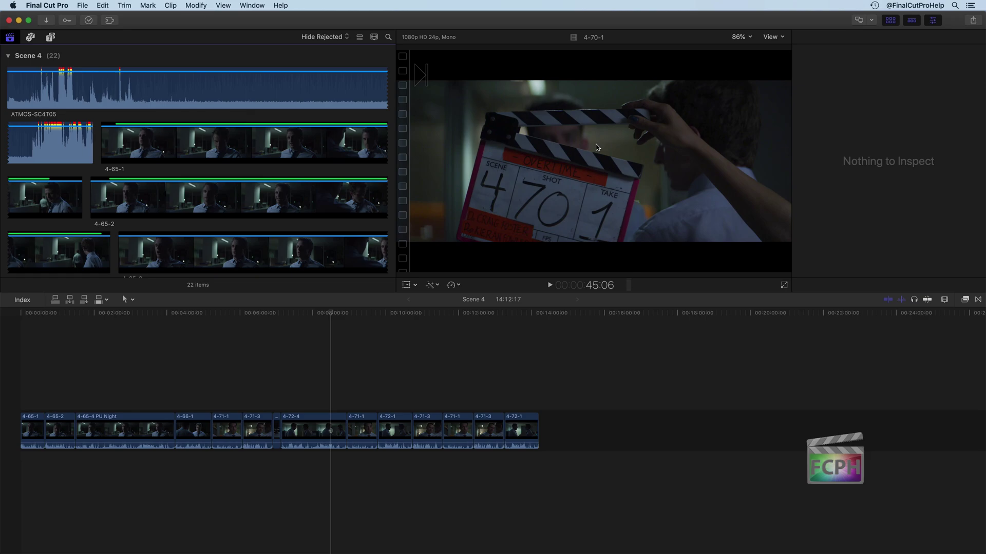
{"action": "left_click", "coordinate": [332, 313]}
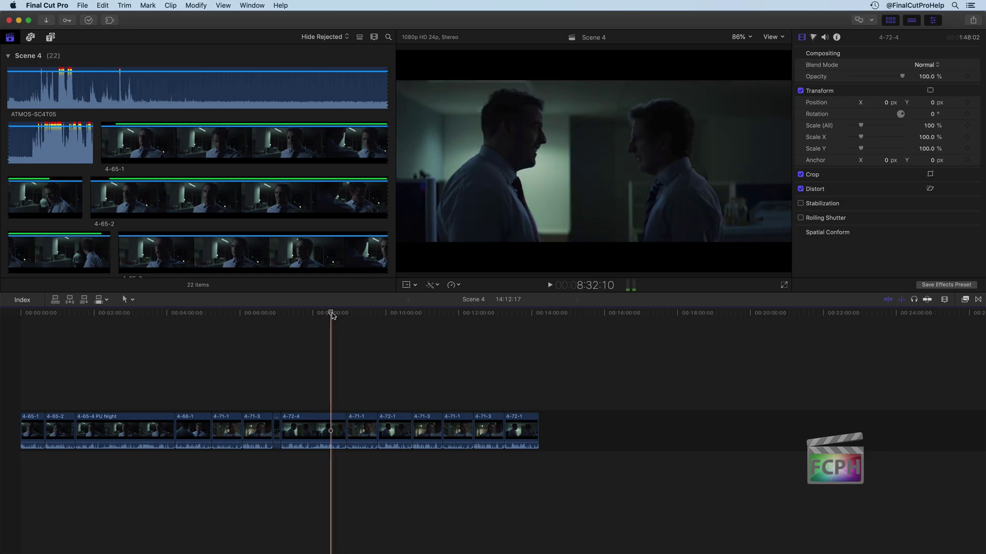
{"action": "left_click_drag", "start_coordinate": [331, 315], "coordinate": [143, 318]}
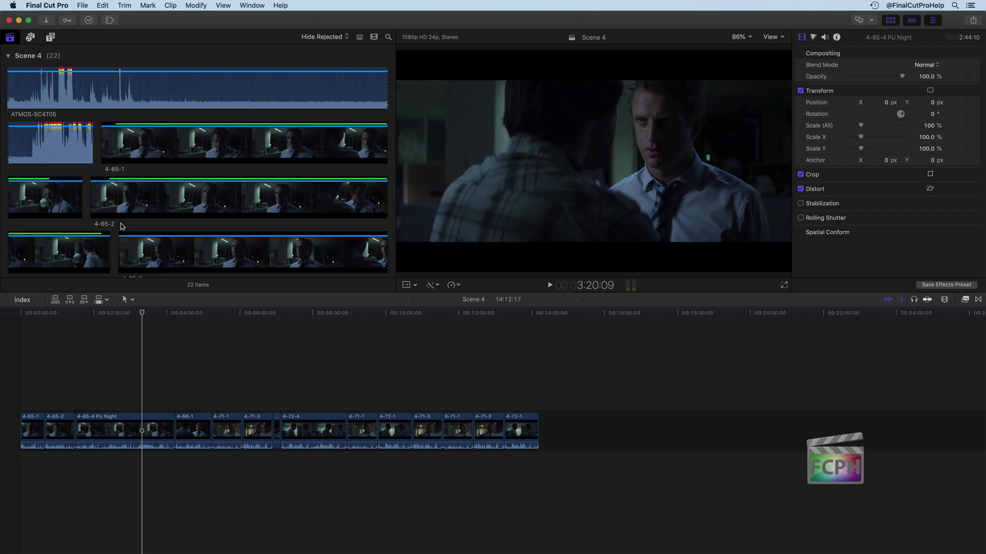
{"action": "left_click_drag", "start_coordinate": [143, 313], "coordinate": [202, 312]}
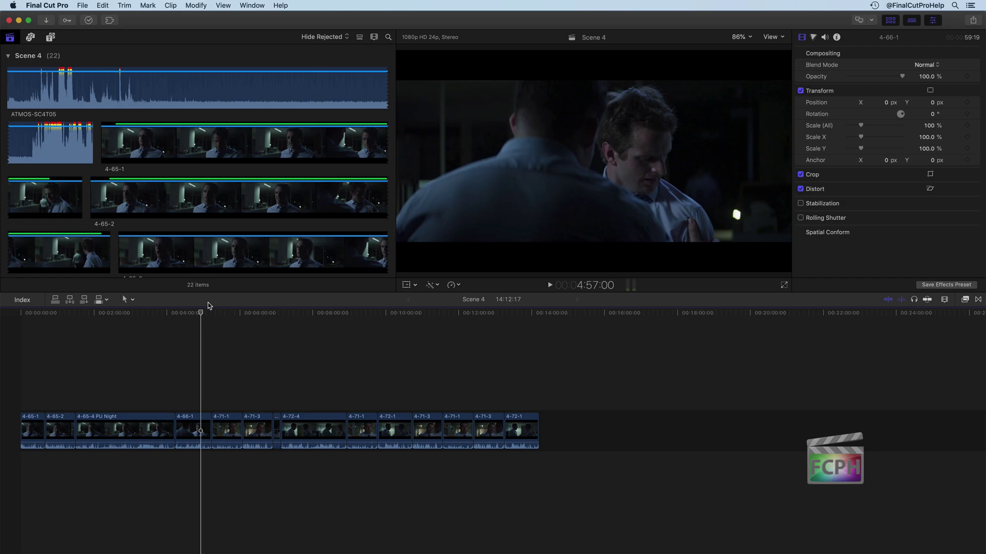
Step: Play forward from clip 4-66-1, reverse playback at increasing speed, and stop within clip 4-65-4 PU Night
{"action": "key", "text": "space"}
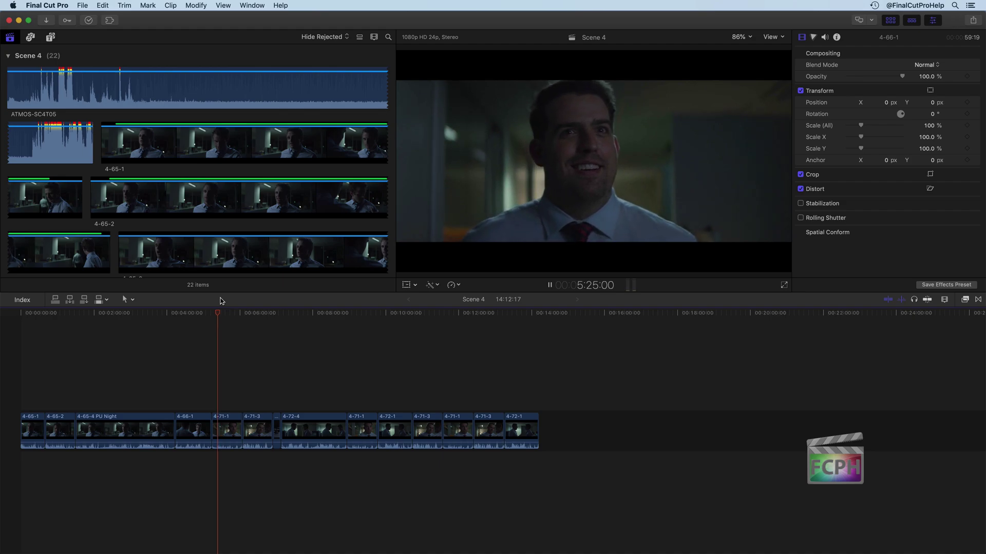
{"action": "key", "text": "j"}
{"action": "key", "text": "j"}
{"action": "key", "text": "j"}
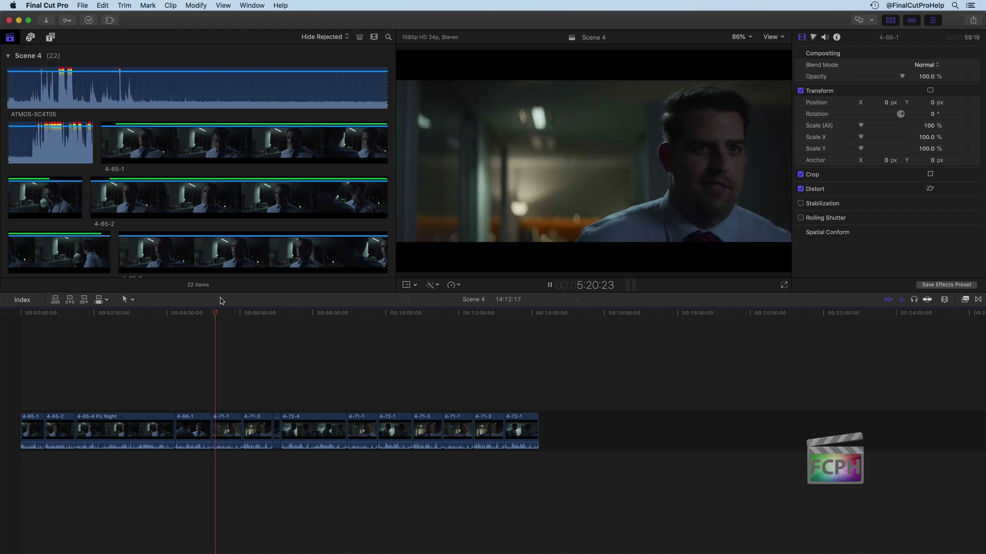
{"action": "key", "text": "j"}
{"action": "key", "text": "j"}
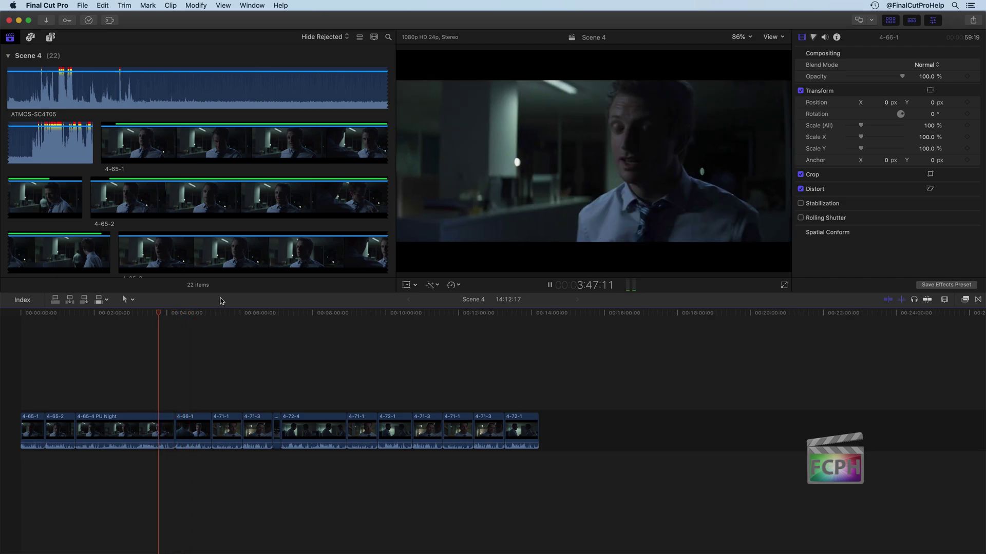
{"action": "key", "text": "k"}
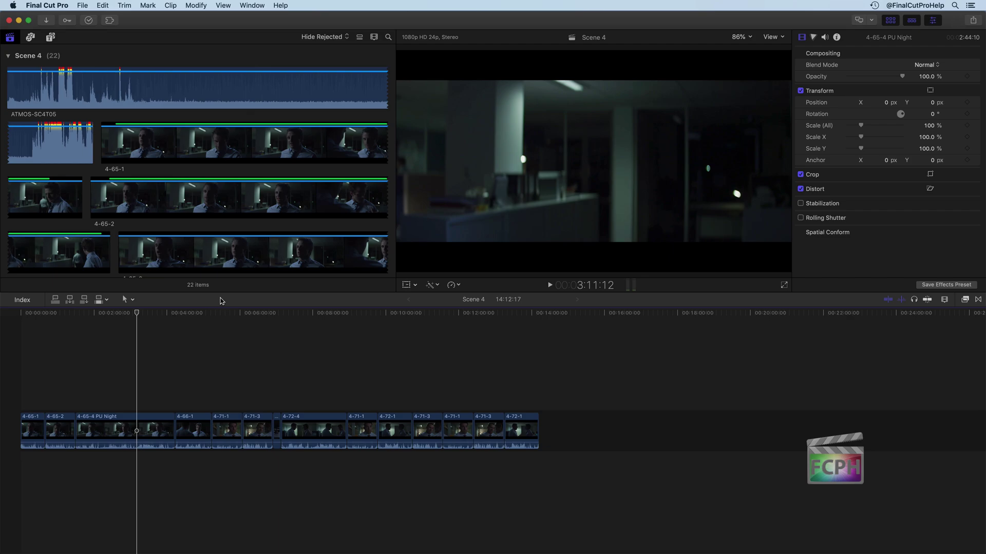
Step: Play short passages of the timeline from several skimmed positions, finishing near the start of clip 4-65-4 PU Night at 1:48:04
{"action": "key", "text": "space"}
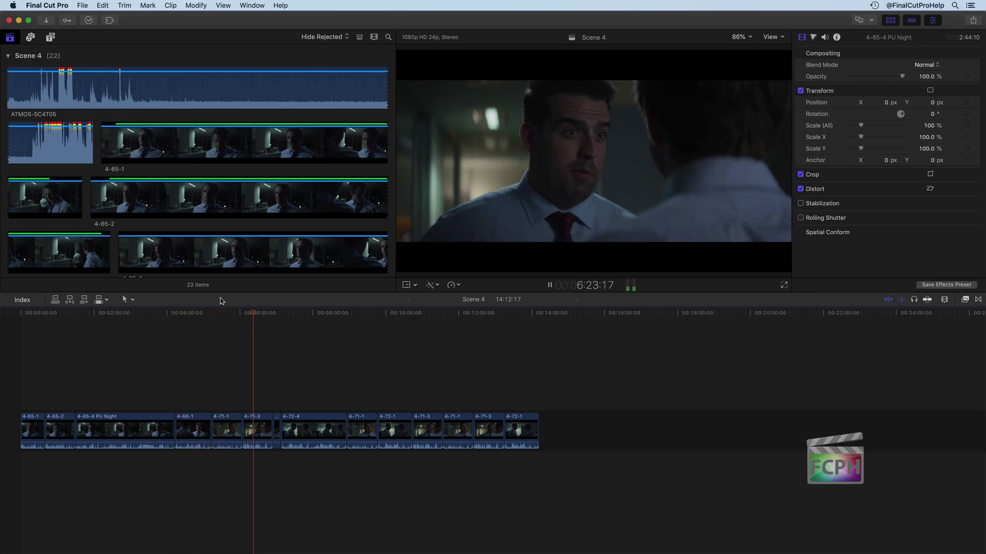
{"action": "key", "text": "space"}
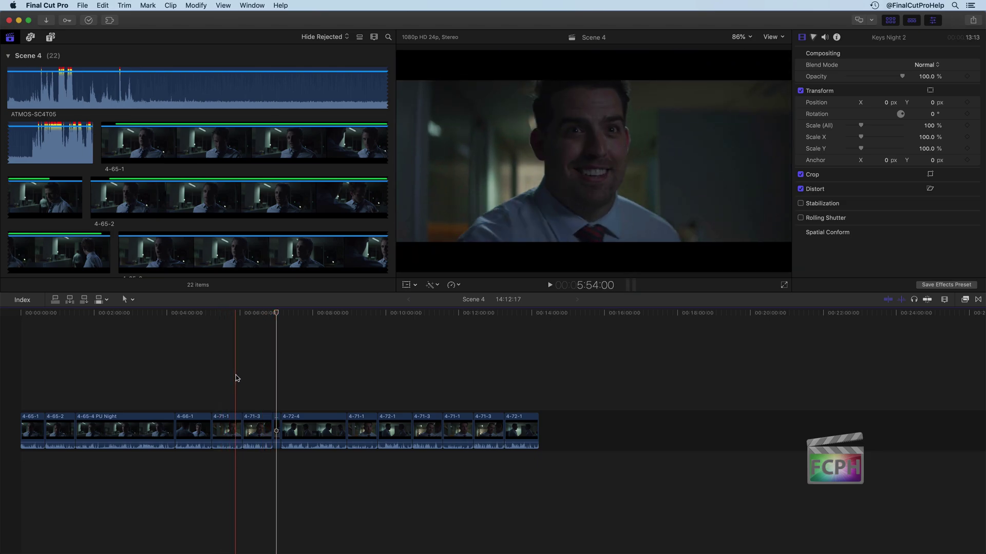
{"action": "key", "text": "space"}
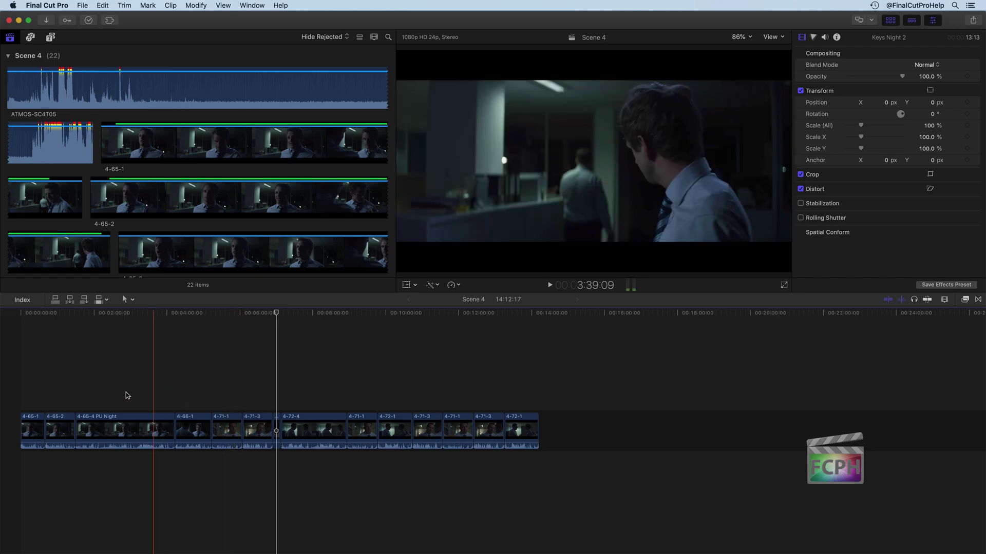
{"action": "key", "text": "space"}
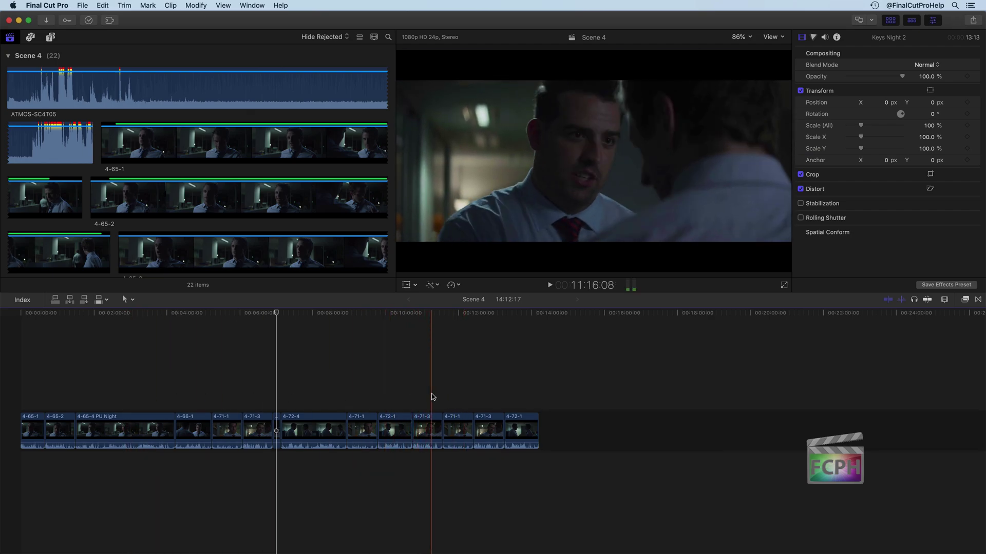
{"action": "key", "text": "space"}
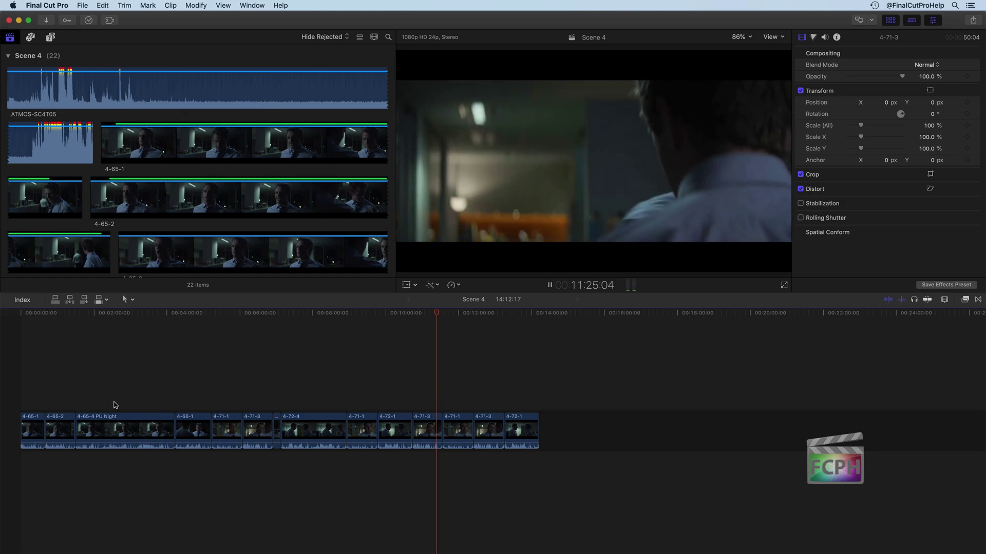
{"action": "key", "text": "space"}
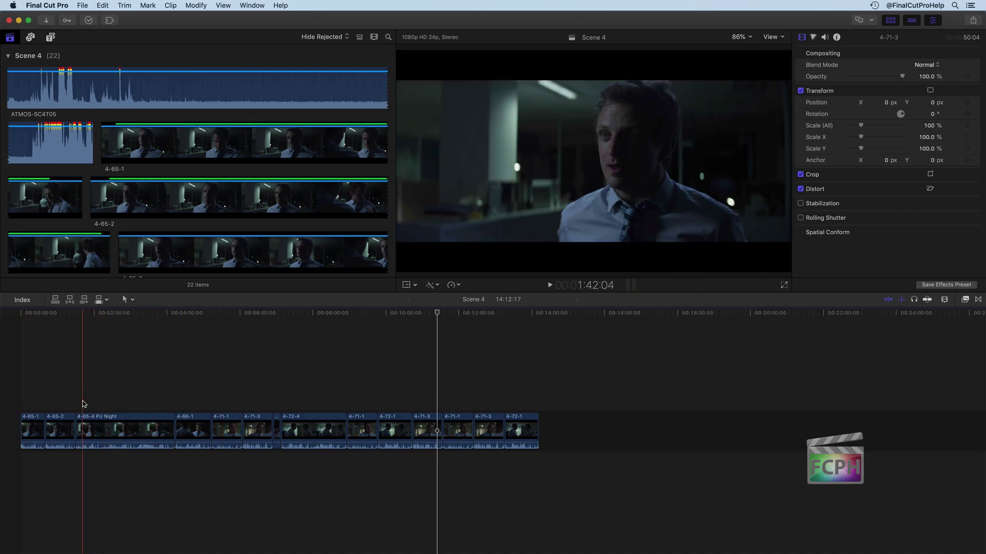
{"action": "key", "text": "space"}
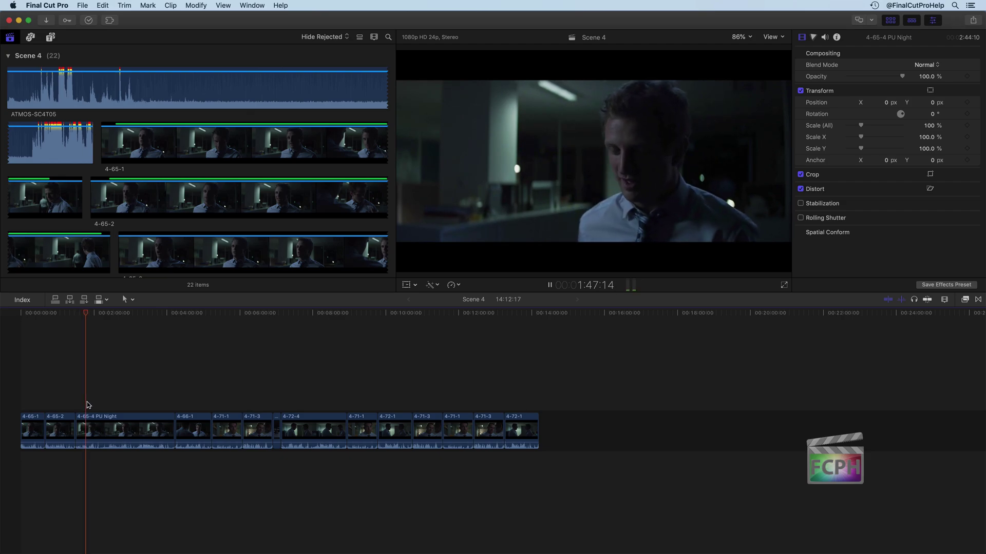
{"action": "key", "text": "space"}
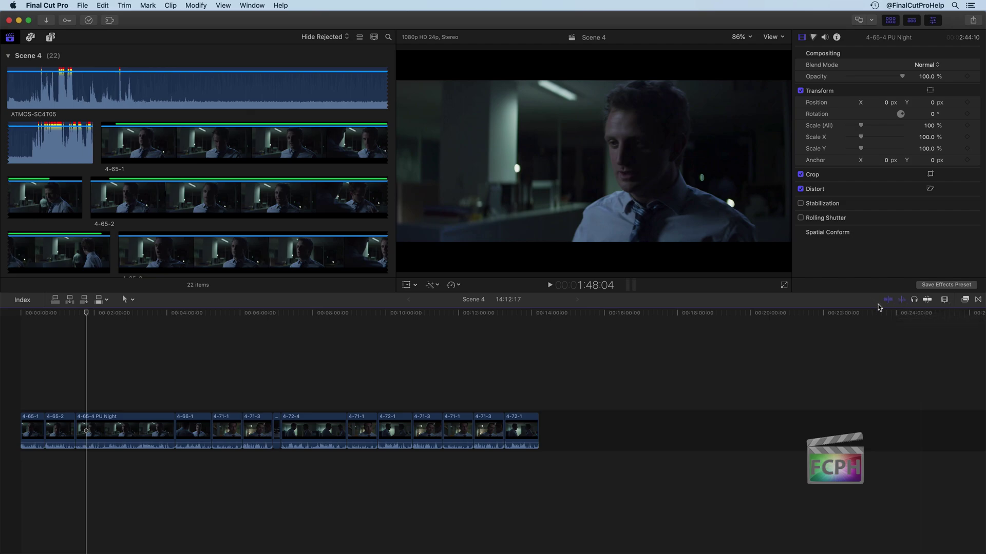
Step: Turn off video and audio skimming and scrub the playhead to the first 4-71-1 clip at 5:41:08
{"action": "left_click", "coordinate": [885, 301]}
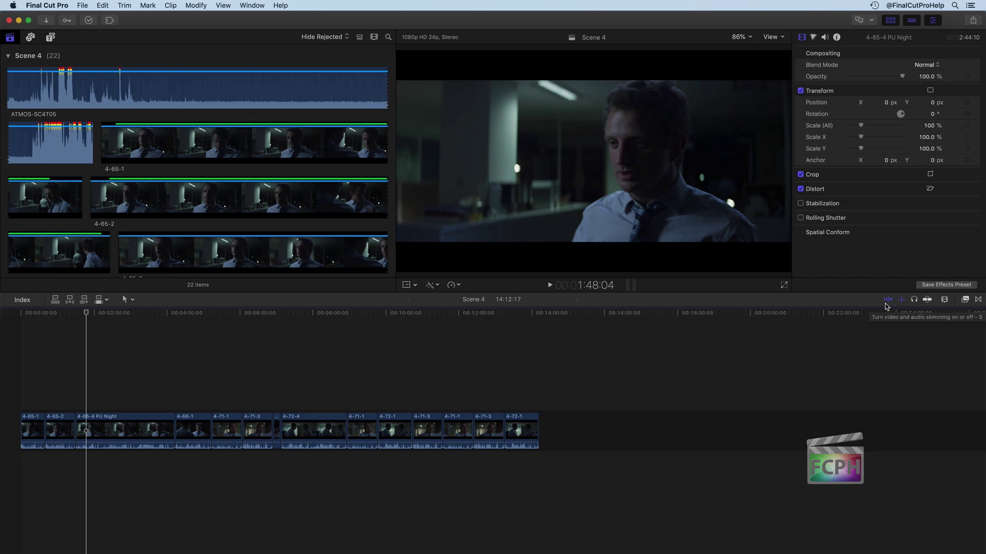
{"action": "left_click", "coordinate": [887, 301]}
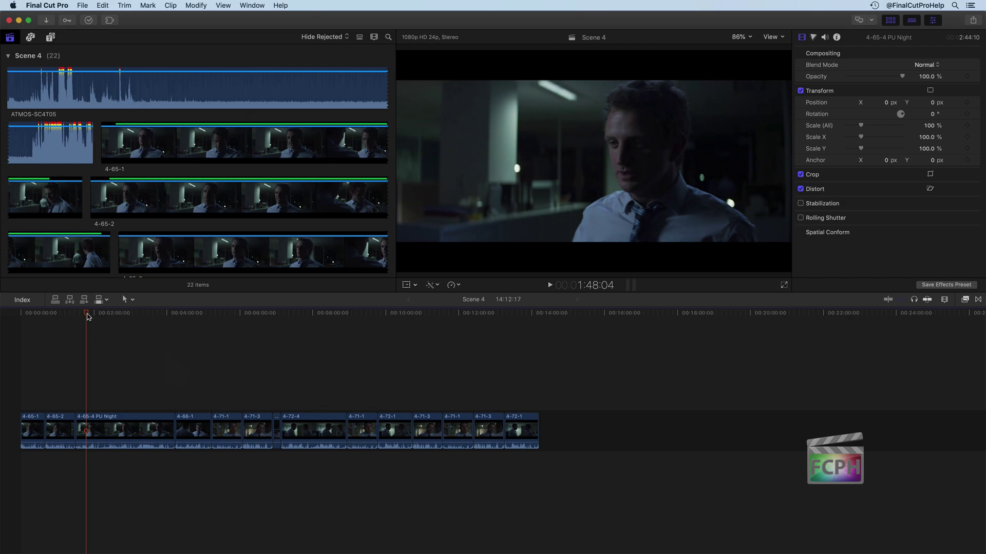
{"action": "left_click_drag", "start_coordinate": [89, 314], "coordinate": [229, 309]}
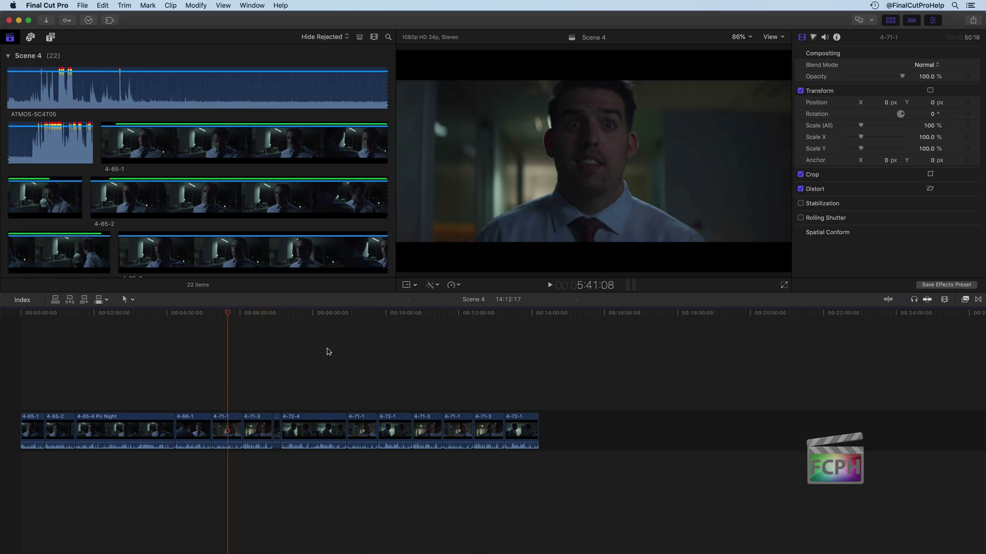
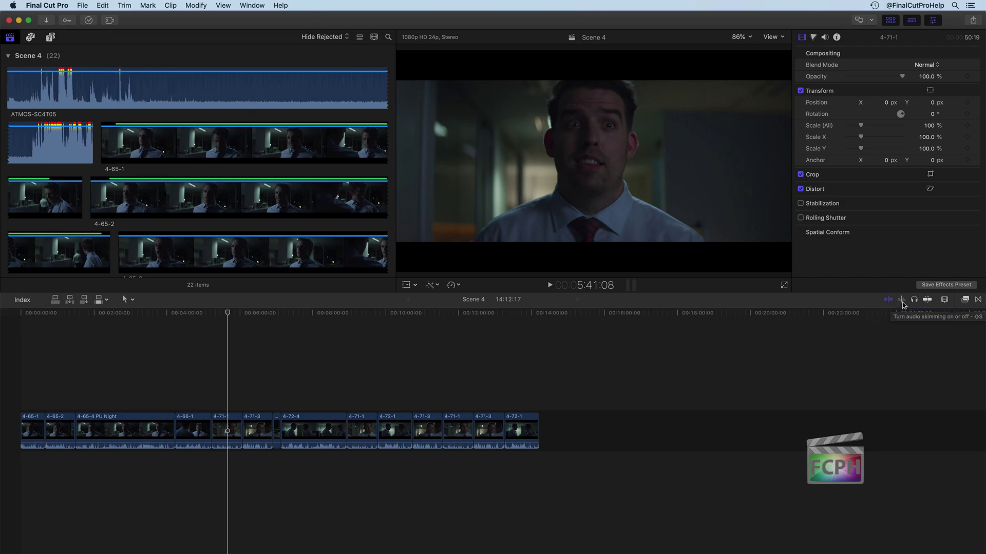
Step: Turn audio skimming on and back off for the timeline
{"action": "left_click", "coordinate": [902, 300]}
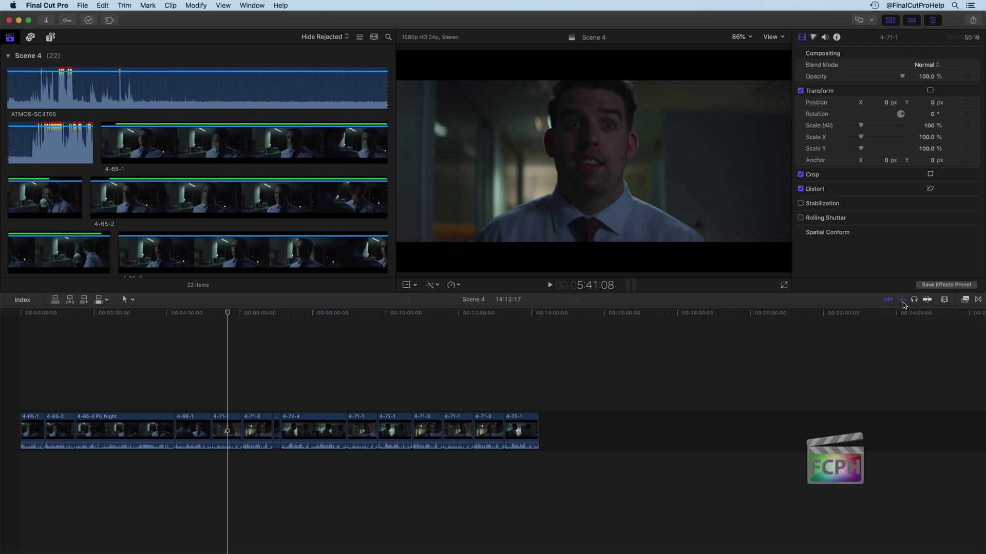
{"action": "left_click", "coordinate": [902, 300]}
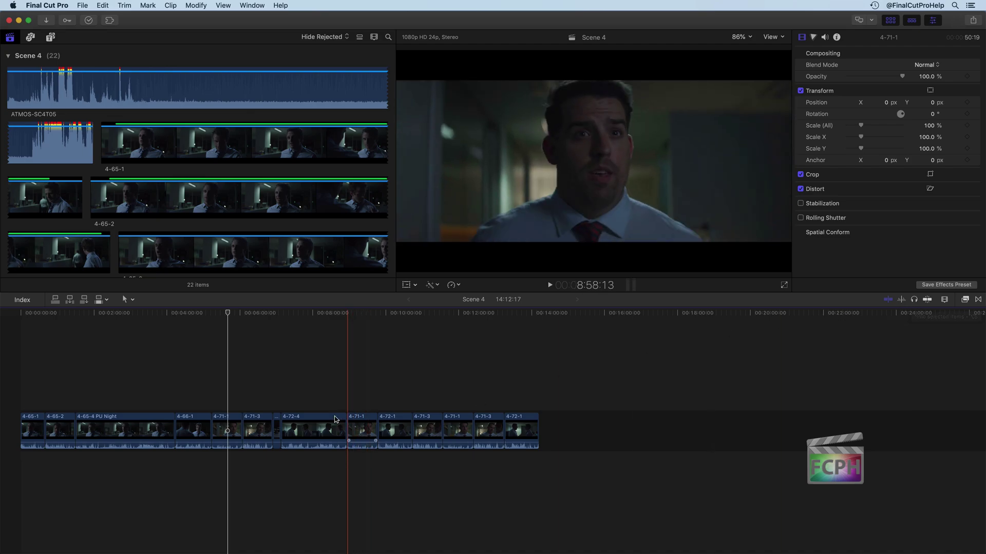
Step: Solo clip 4-72-4, play from its end into the following 4-71-1 clip, and turn solo off again
{"action": "left_click", "coordinate": [299, 428]}
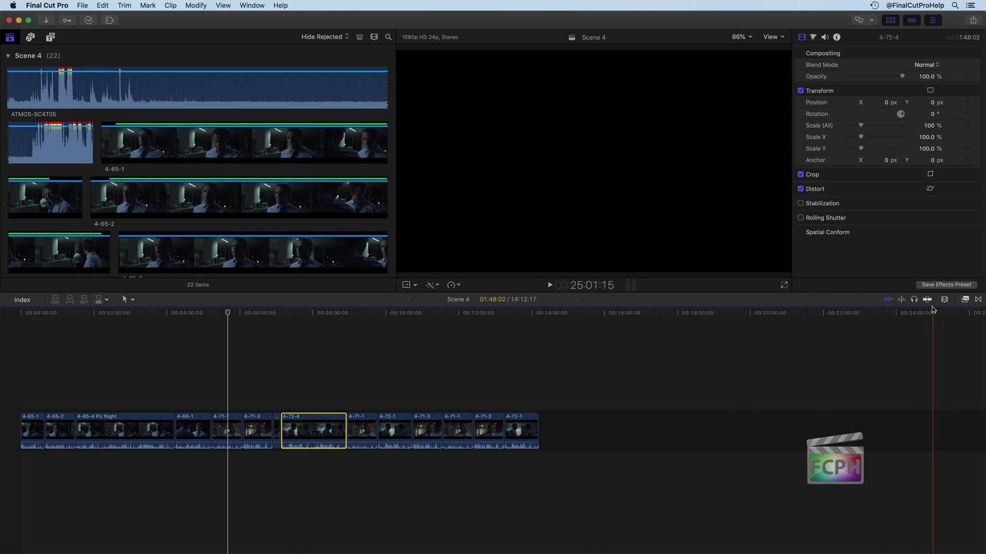
{"action": "left_click", "coordinate": [913, 300]}
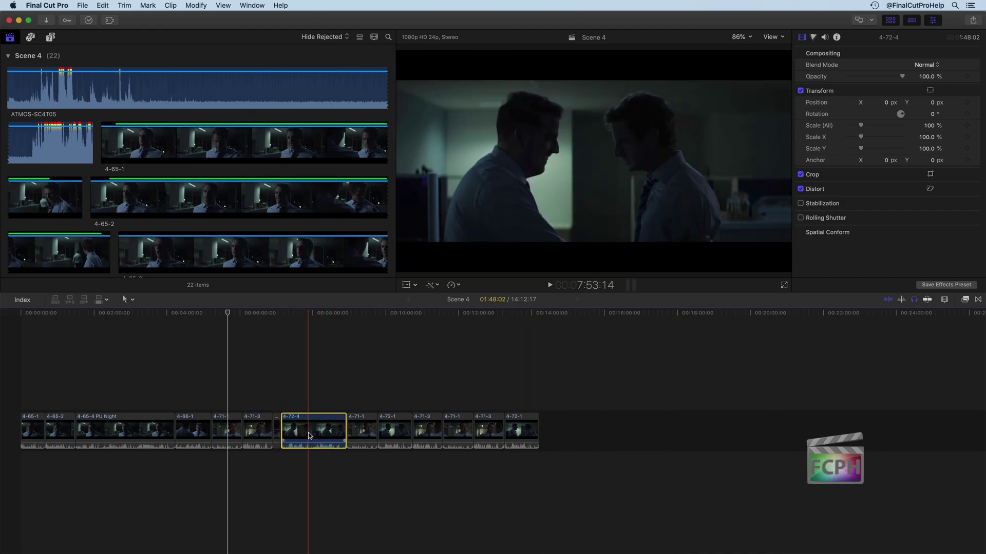
{"action": "left_click", "coordinate": [344, 373]}
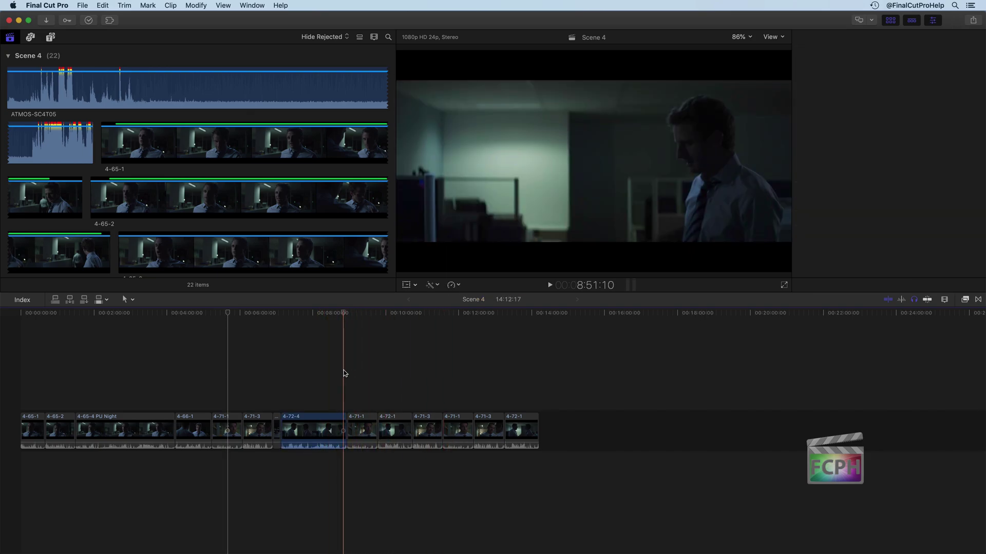
{"action": "key", "text": "space"}
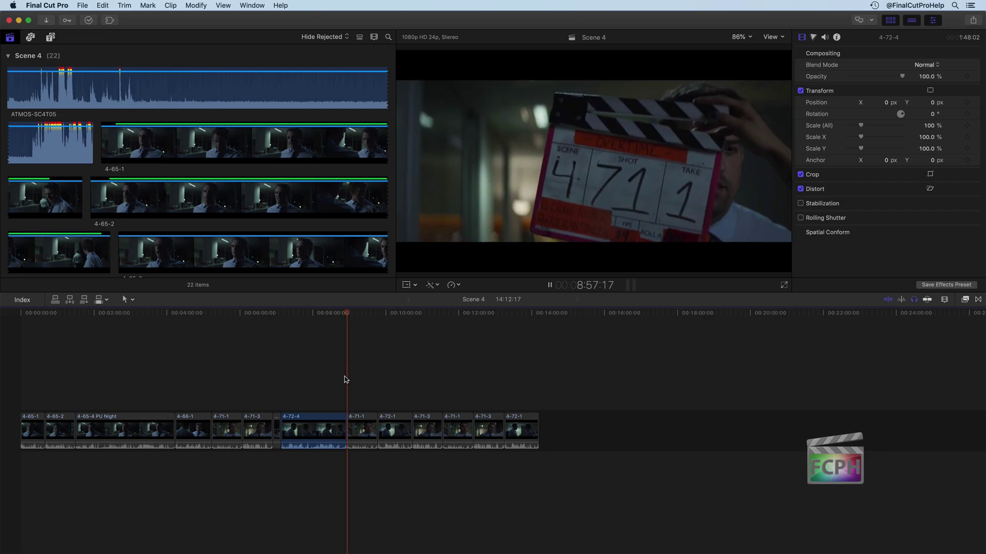
{"action": "key", "text": "space"}
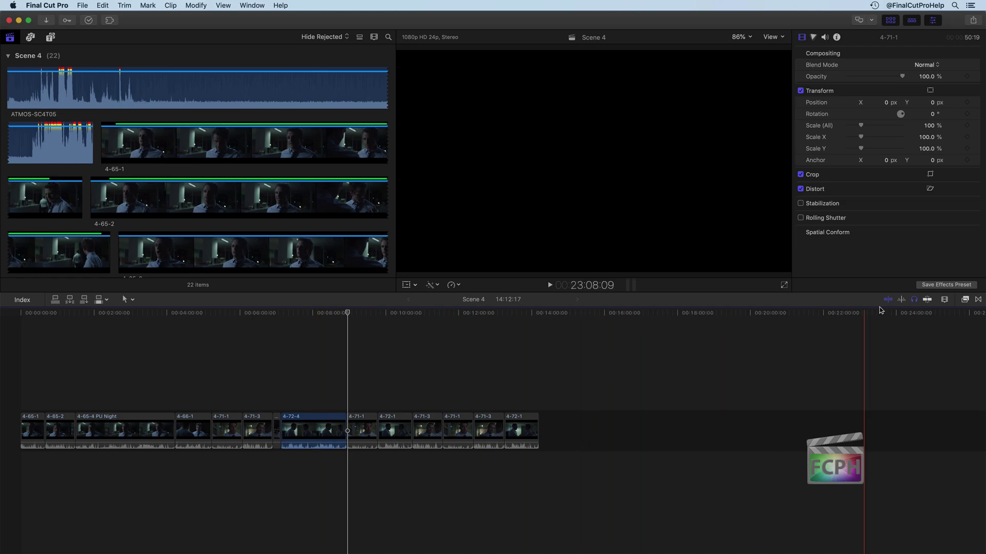
{"action": "left_click", "coordinate": [914, 301]}
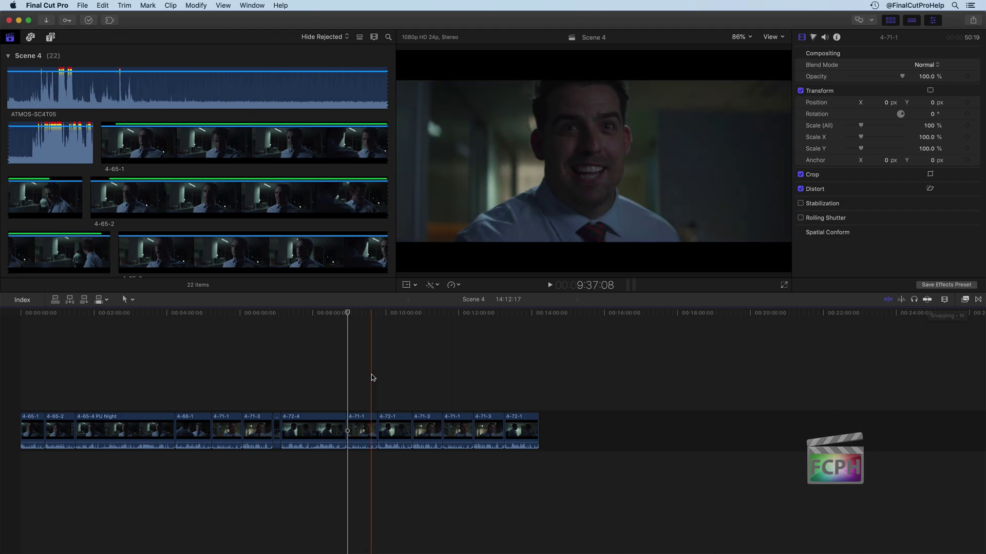
Step: Turn on snapping and move the playhead to the start of the last 4-71-3 clip at 12:25:12
{"action": "left_click_drag", "start_coordinate": [347, 315], "coordinate": [391, 337]}
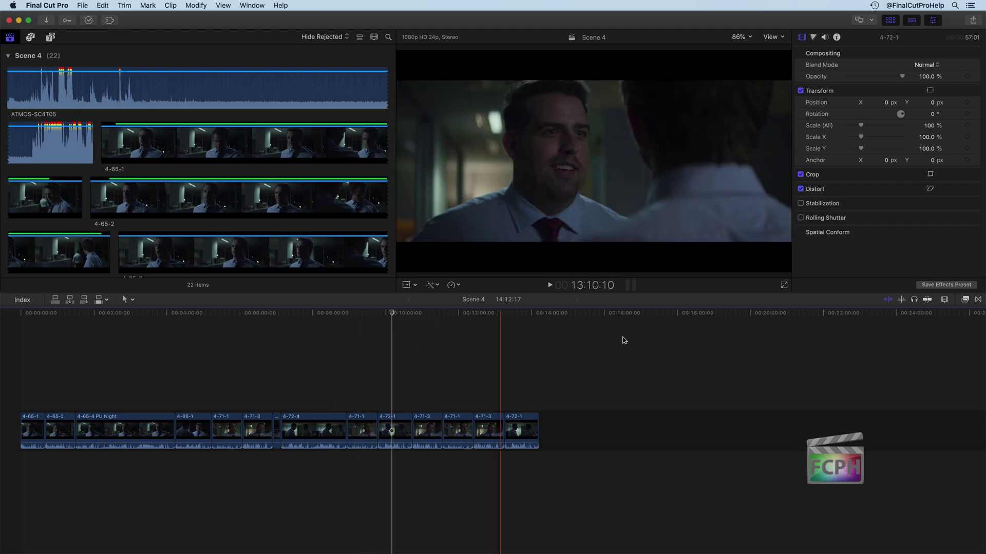
{"action": "left_click", "coordinate": [928, 301]}
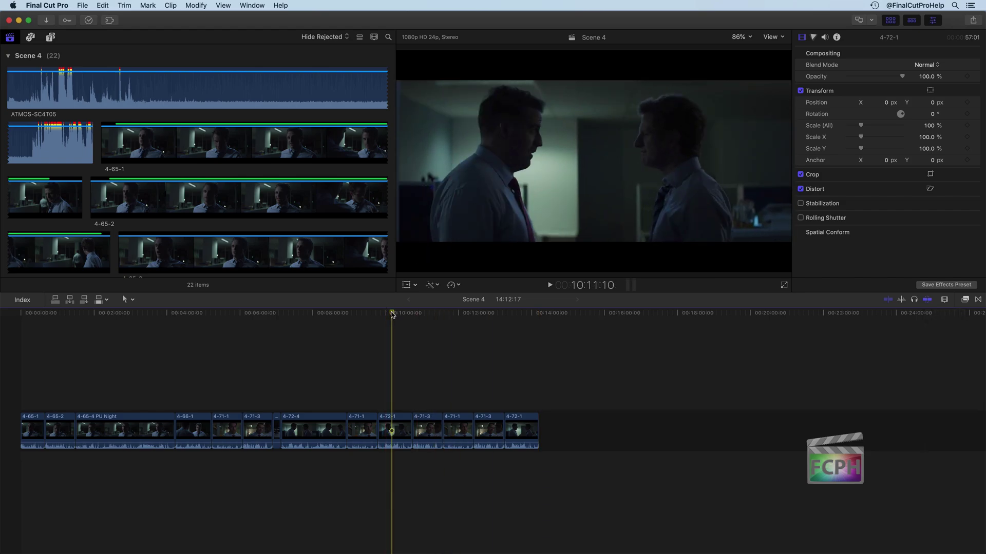
{"action": "left_click_drag", "start_coordinate": [392, 314], "coordinate": [474, 330]}
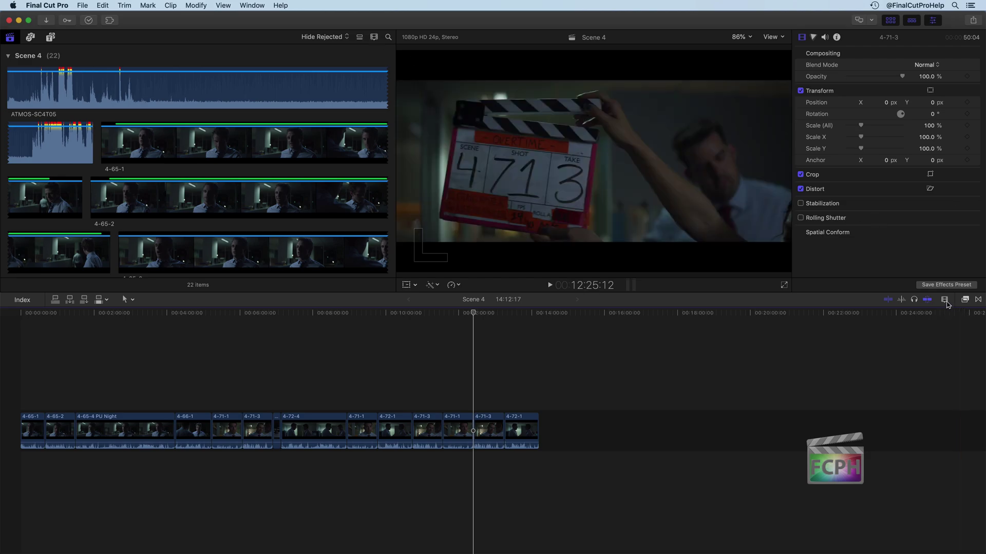
Step: Zoom the timeline in to single-frame level using the clip appearance settings and examine the frame range at the start of the last 4-71-3 clip
{"action": "left_click", "coordinate": [947, 302]}
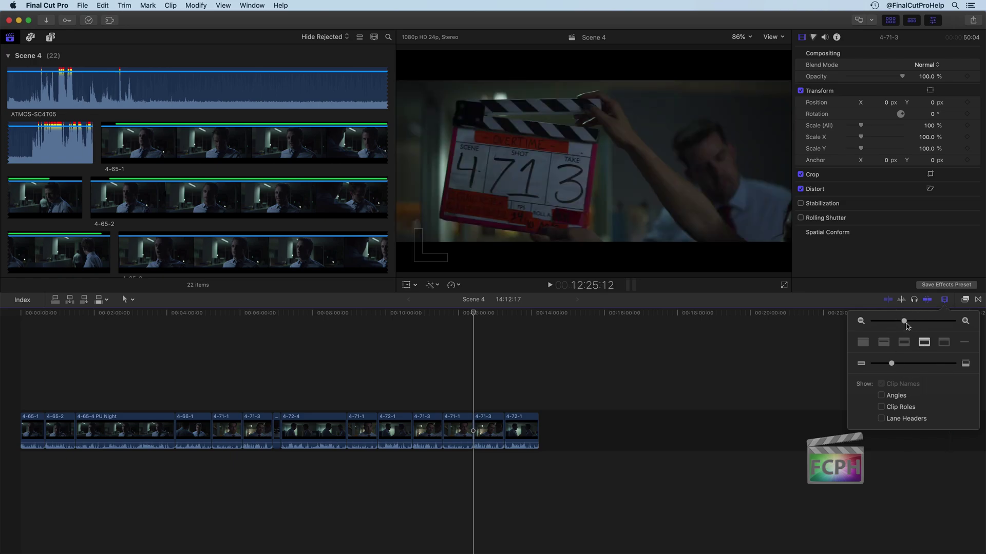
{"action": "left_click_drag", "start_coordinate": [904, 322], "coordinate": [938, 327]}
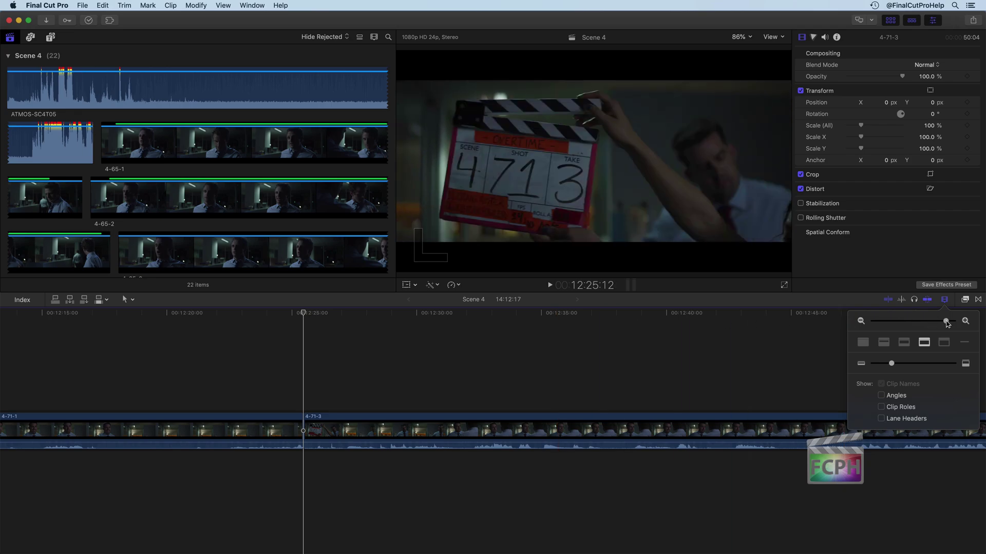
{"action": "left_click_drag", "start_coordinate": [948, 322], "coordinate": [960, 324]}
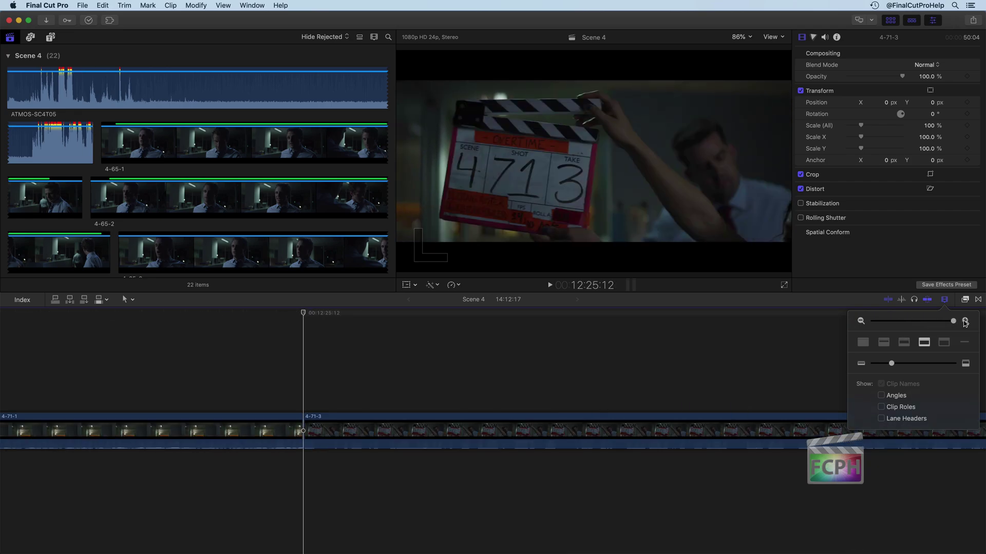
{"action": "scroll", "coordinate": [702, 328], "scroll_direction": "right", "scroll_amount": 3}
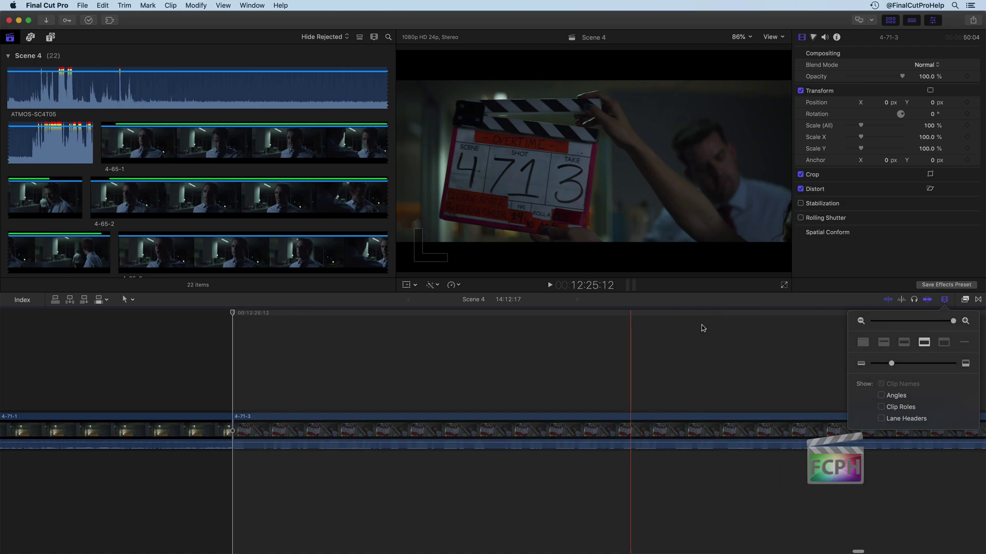
{"action": "scroll", "coordinate": [703, 328], "scroll_direction": "right", "scroll_amount": 5}
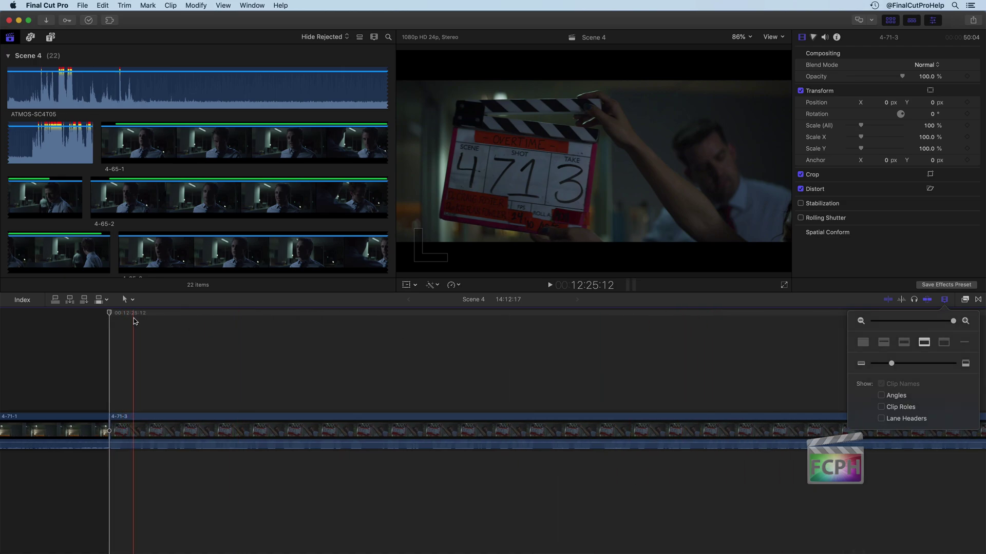
{"action": "scroll", "coordinate": [238, 355], "scroll_direction": "right", "scroll_amount": 10}
{"action": "scroll", "coordinate": [240, 355], "scroll_direction": "right", "scroll_amount": 5}
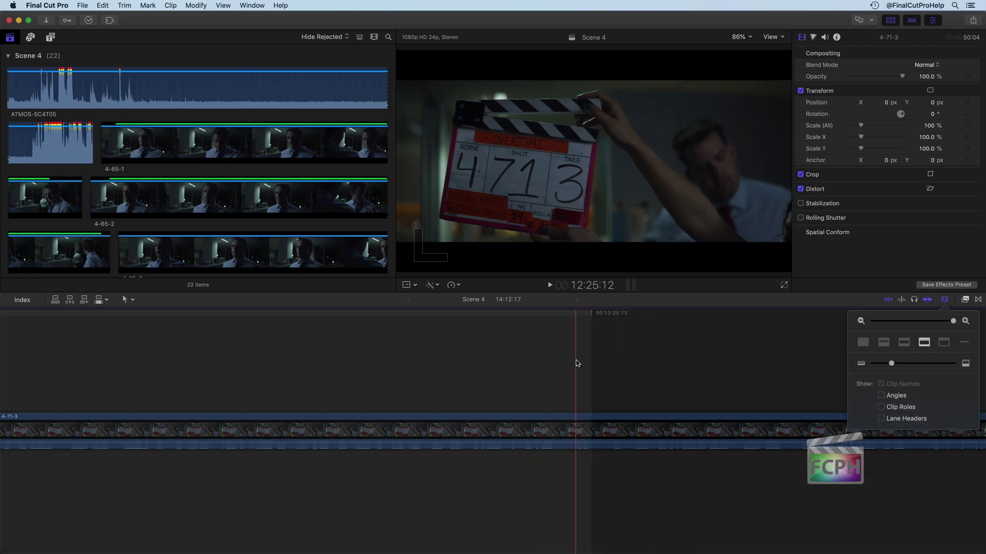
{"action": "scroll", "coordinate": [578, 362], "scroll_direction": "down", "scroll_amount": 5}
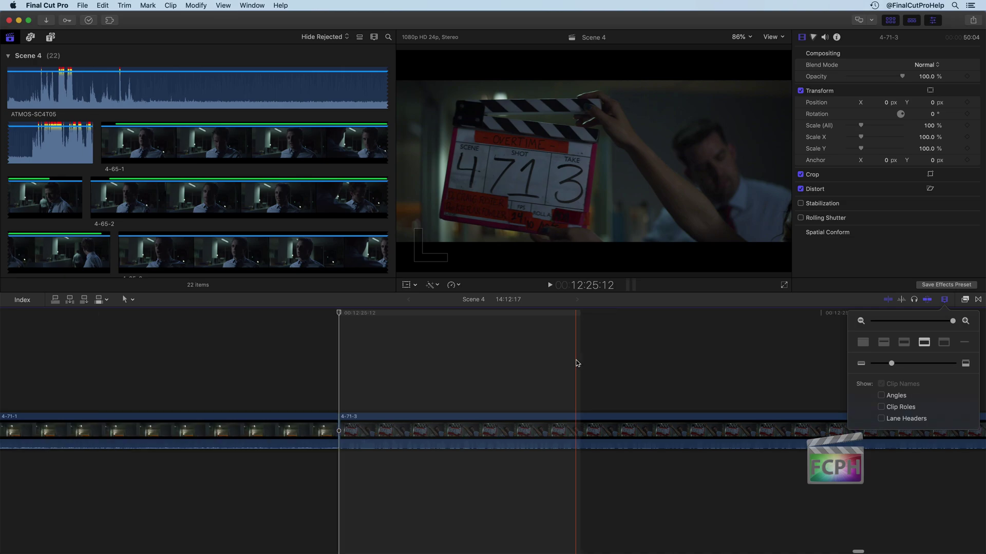
Step: Zoom the timeline out around the playhead, and zoom back in until the last few clips fill the view
{"action": "key", "text": "super+minus"}
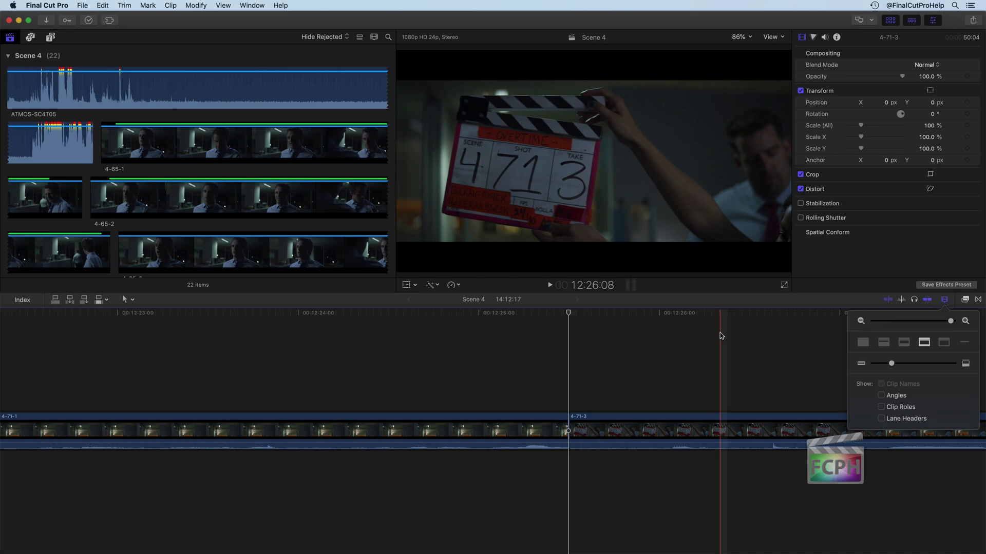
{"action": "key", "text": "super+minus"}
{"action": "key", "text": "super+minus"}
{"action": "key", "text": "super+minus"}
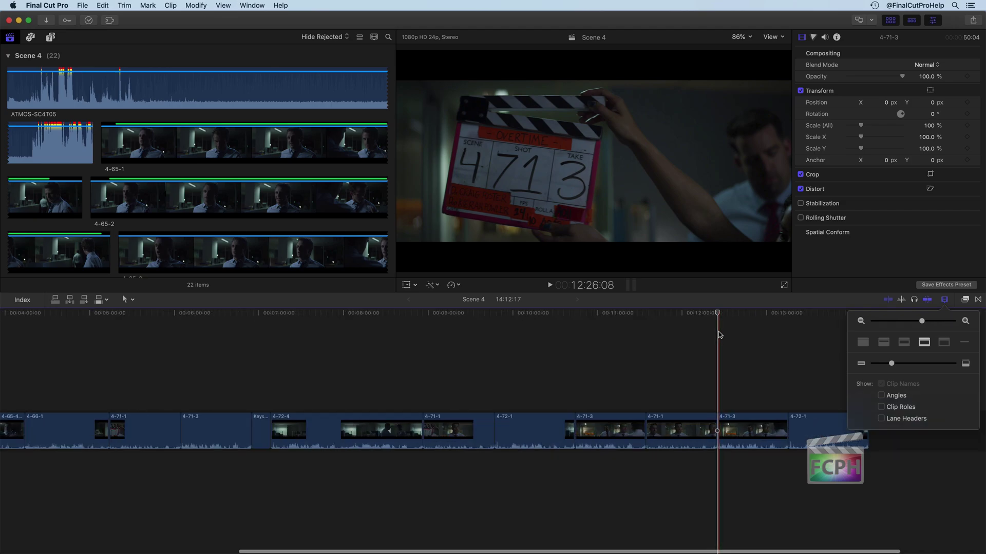
{"action": "key", "text": "super+minus"}
{"action": "key", "text": "super+minus"}
{"action": "key", "text": "super+equal"}
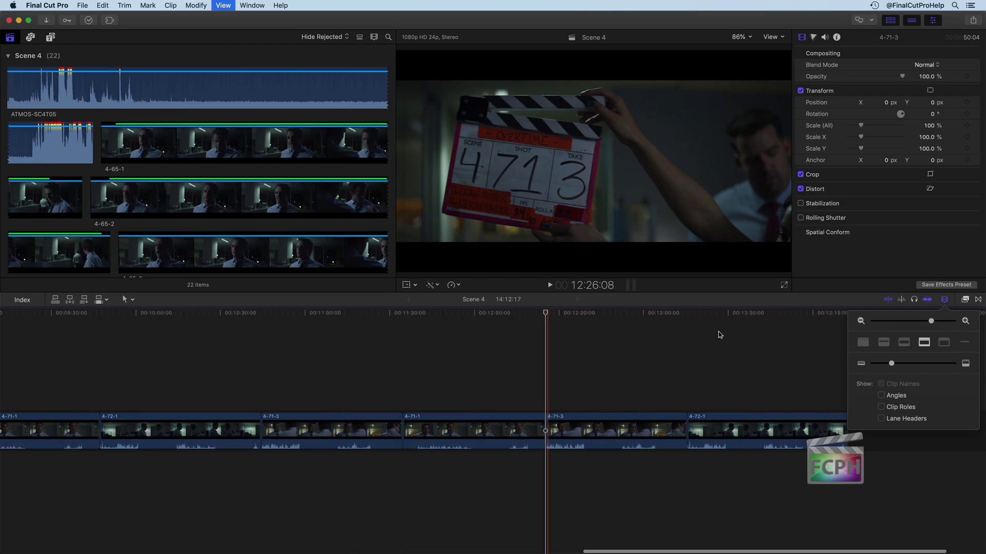
{"action": "key", "text": "super+equal"}
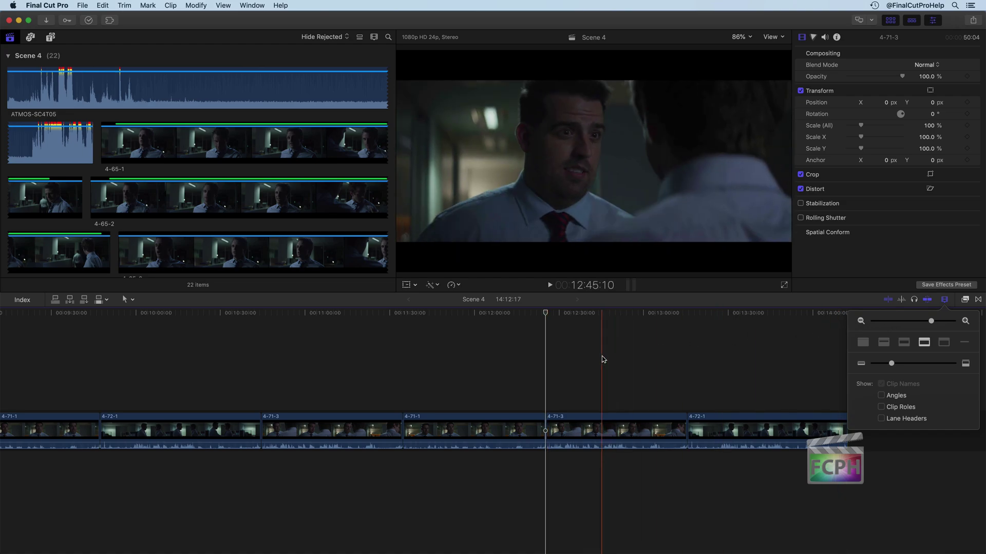
Step: Choose the Zoom tool and zoom in twice on the area around the cut between the last 4-71-1 and 4-71-3 clips
{"action": "left_click", "coordinate": [133, 300]}
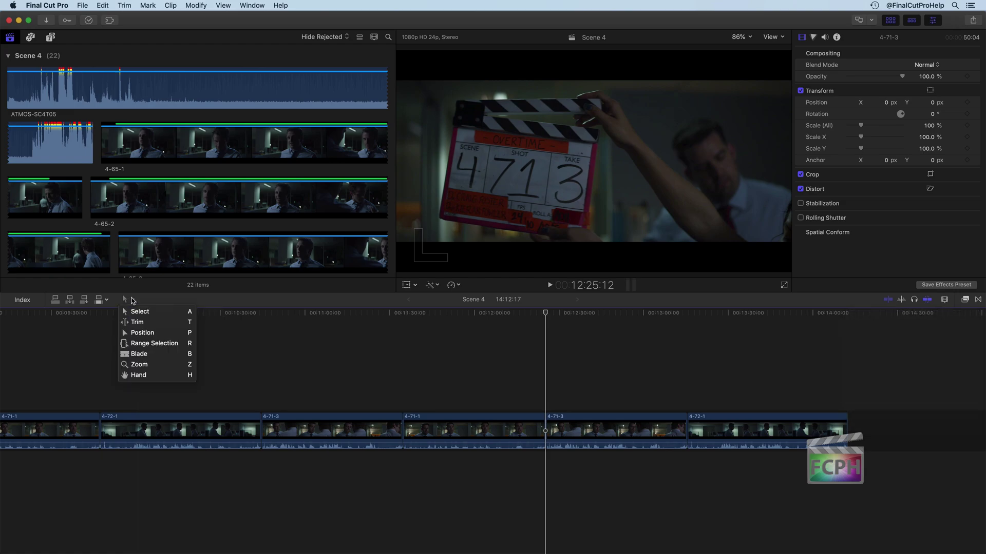
{"action": "left_click", "coordinate": [151, 368]}
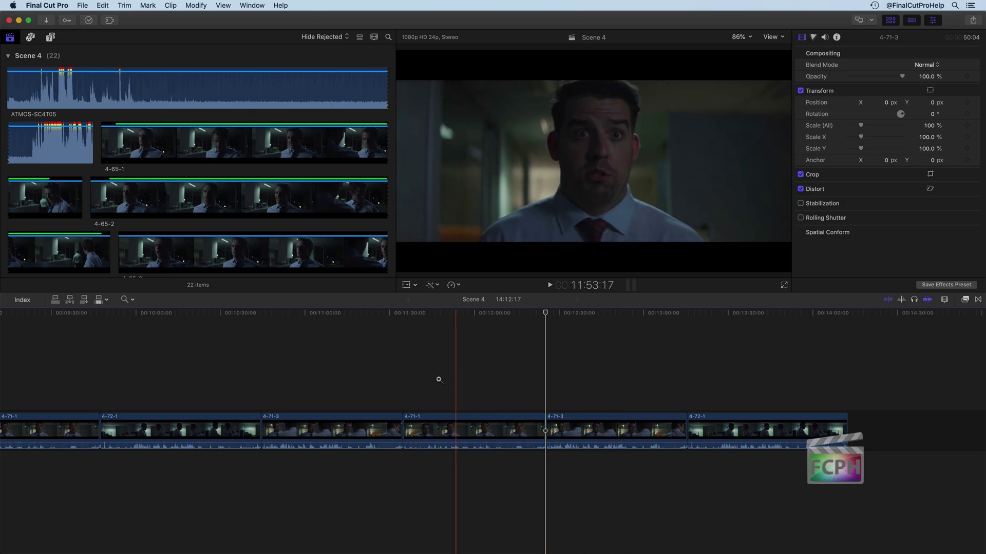
{"action": "left_click_drag", "start_coordinate": [391, 376], "coordinate": [724, 495]}
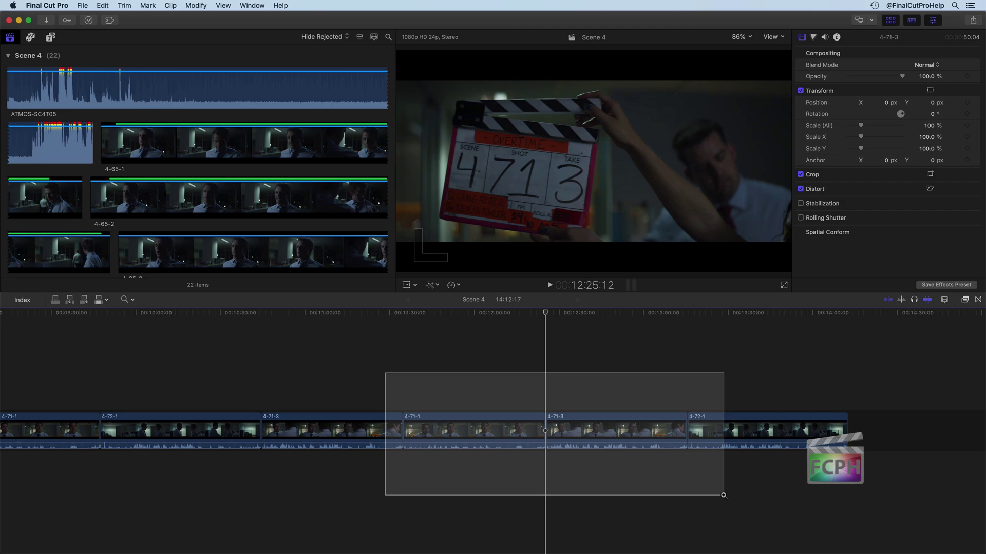
{"action": "left_click_drag", "start_coordinate": [723, 495], "coordinate": [723, 495]}
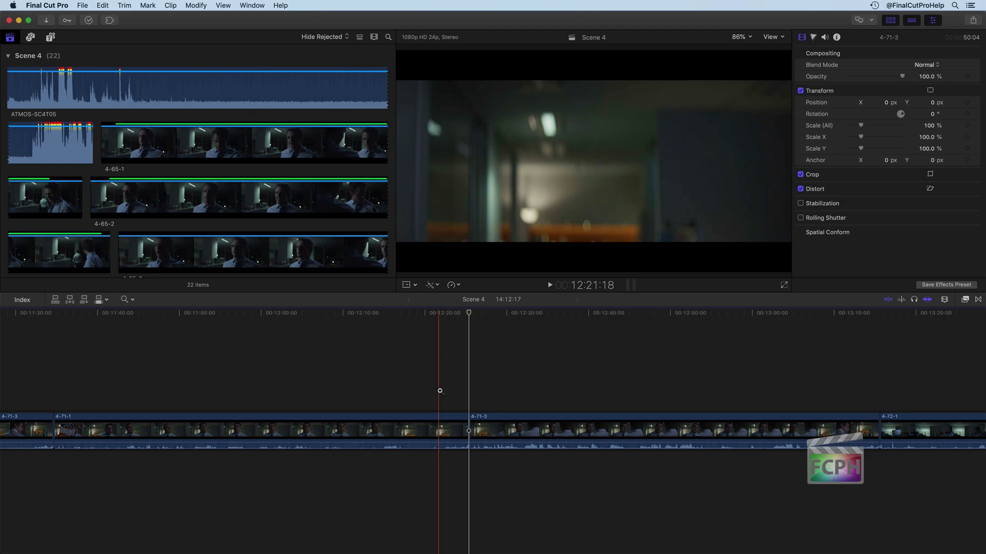
{"action": "left_click_drag", "start_coordinate": [399, 388], "coordinate": [599, 472]}
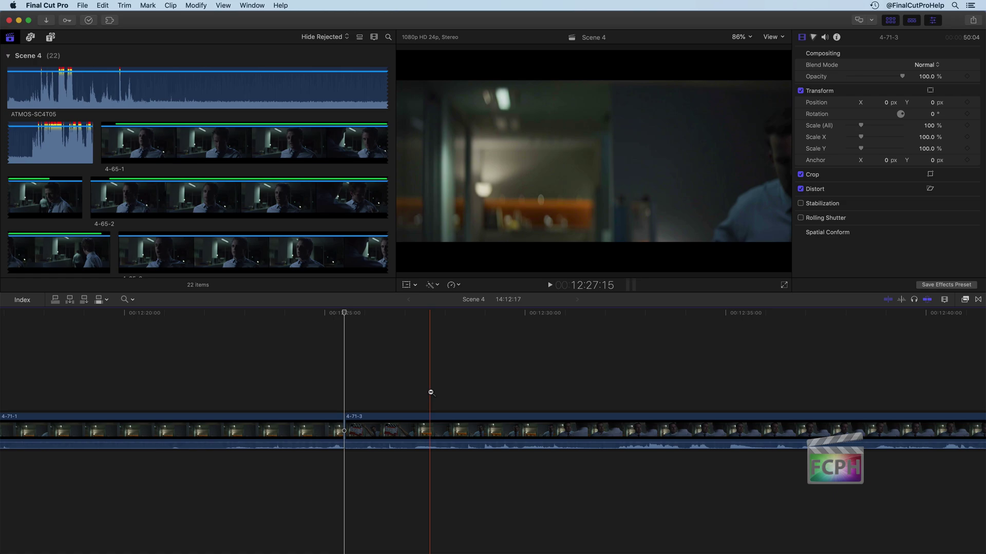
Step: Zoom out until the whole Scene 4 project is shown, and zoom in on the Keys Night 2 clip with the Zoom tool
{"action": "key", "text": "super+minus"}
{"action": "key", "text": "super+minus"}
{"action": "key", "text": "super+minus"}
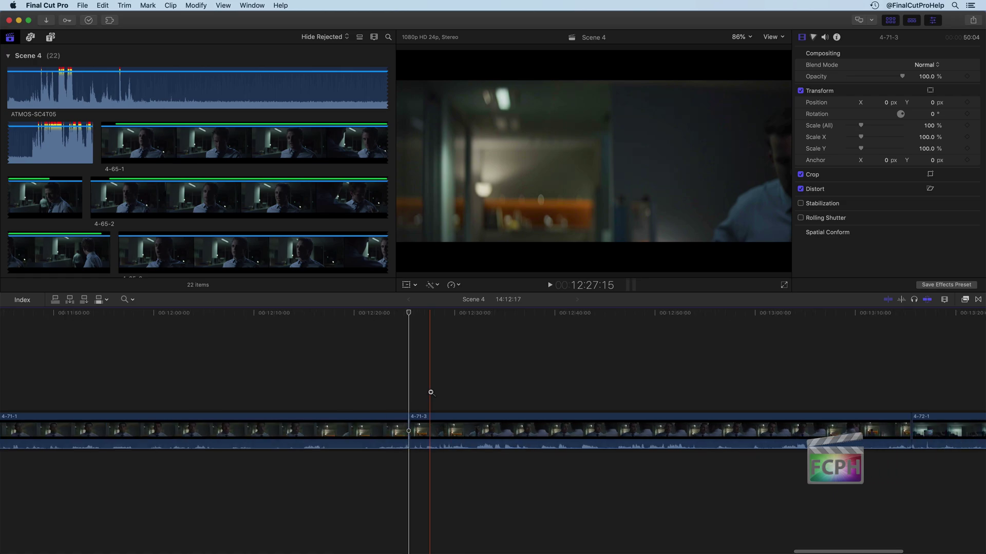
{"action": "key", "text": "super+minus"}
{"action": "key", "text": "super+minus"}
{"action": "key", "text": "super+minus"}
{"action": "key", "text": "super+minus"}
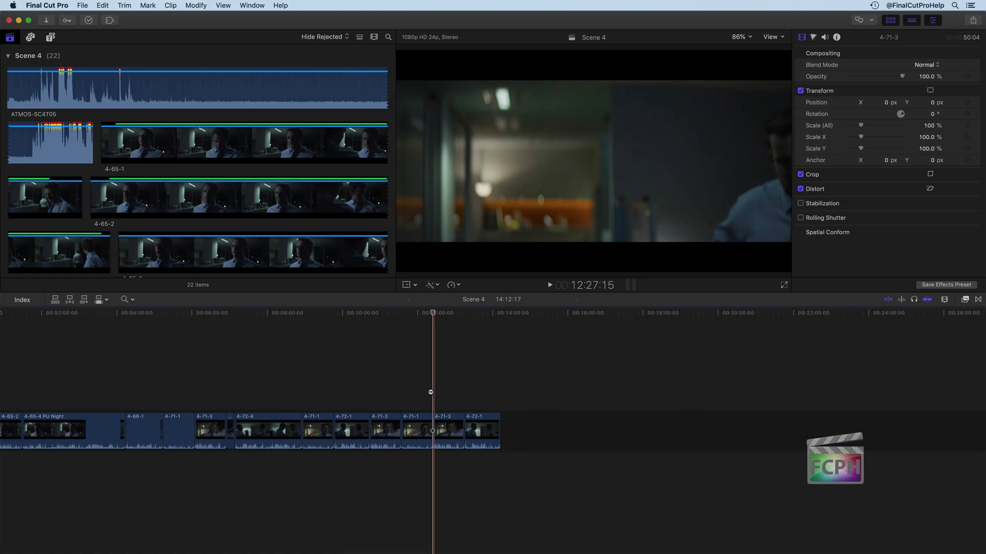
{"action": "key", "text": "super+minus"}
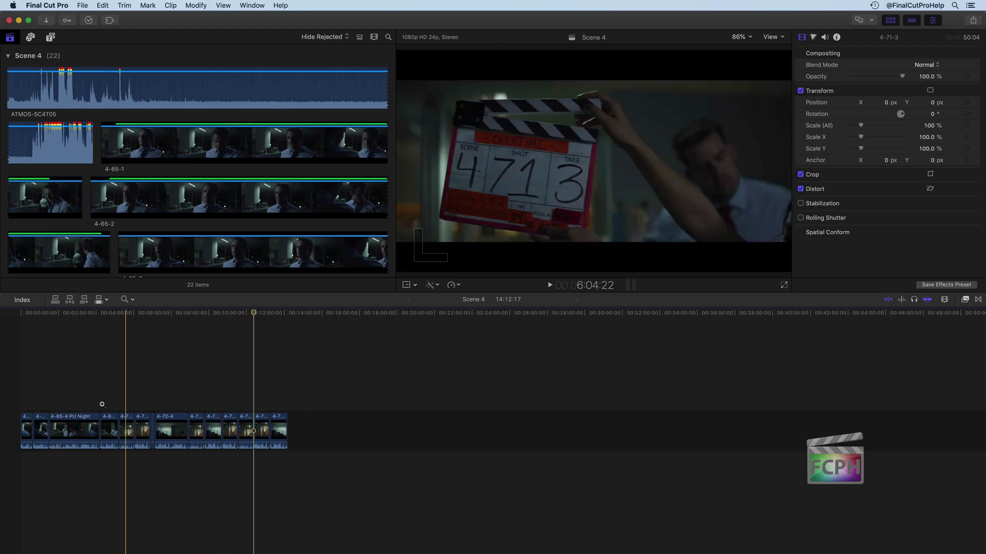
{"action": "left_click_drag", "start_coordinate": [138, 405], "coordinate": [165, 462]}
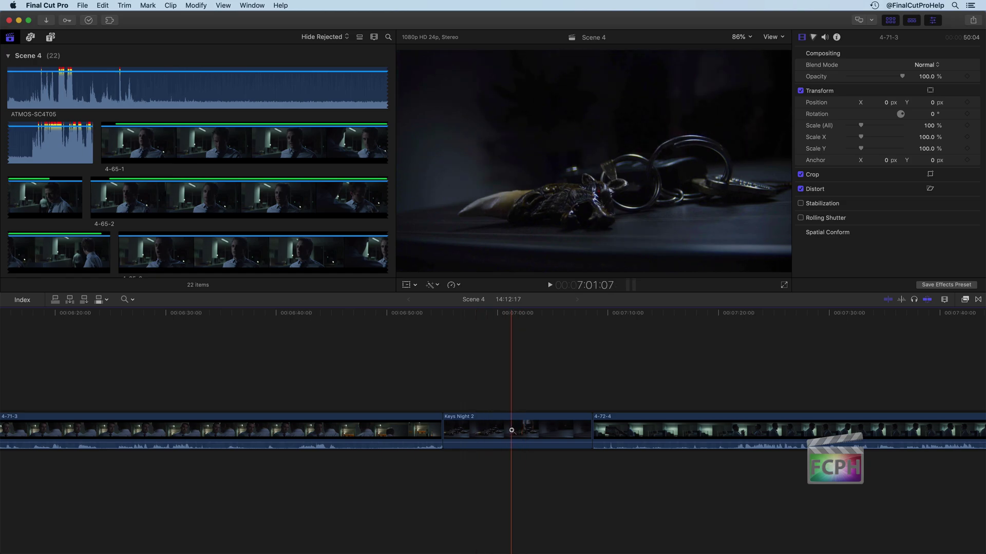
Step: Zoom the timeline out, reduce the clip height to its minimum, and raise it to near the maximum
{"action": "left_click", "coordinate": [944, 301]}
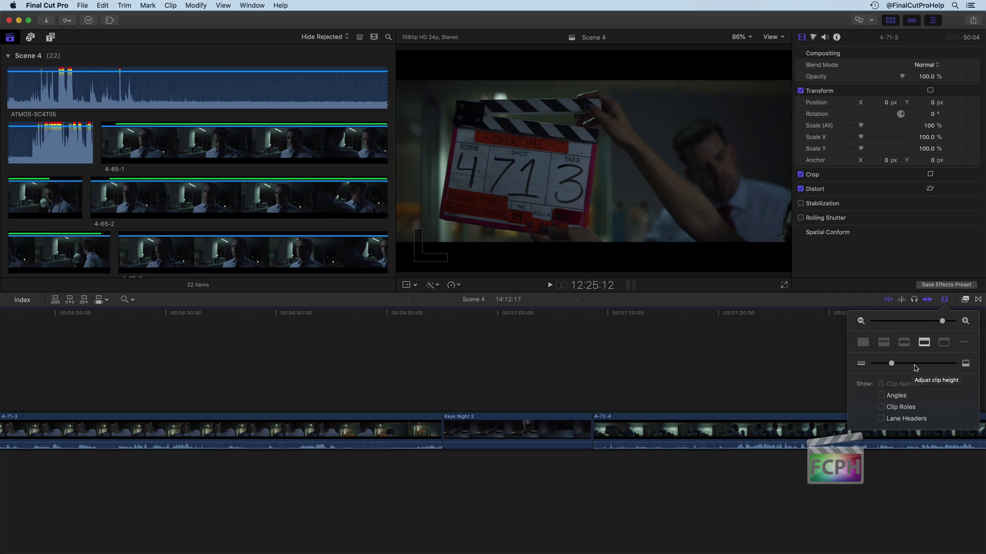
{"action": "left_click_drag", "start_coordinate": [941, 321], "coordinate": [920, 321]}
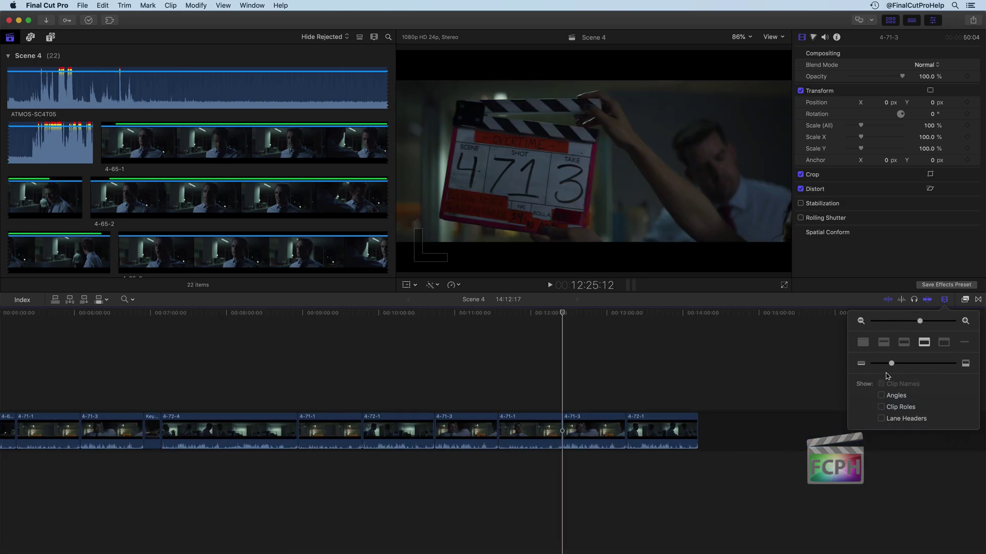
{"action": "left_click_drag", "start_coordinate": [891, 363], "coordinate": [859, 366]}
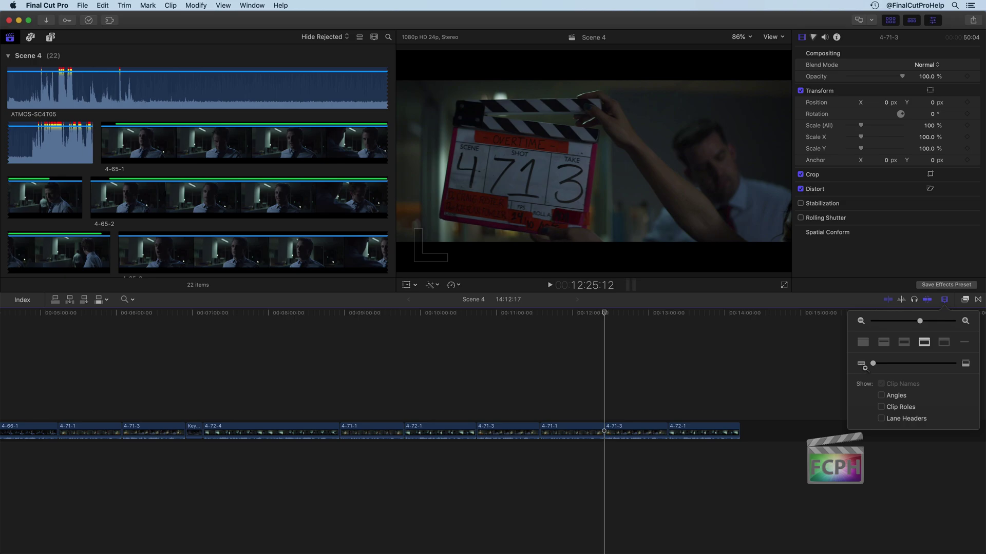
{"action": "mouse_move", "coordinate": [873, 364]}
{"action": "left_mouse_down"}
{"action": "mouse_move", "coordinate": [940, 365]}
{"action": "mouse_move", "coordinate": [871, 365]}
{"action": "left_mouse_up"}
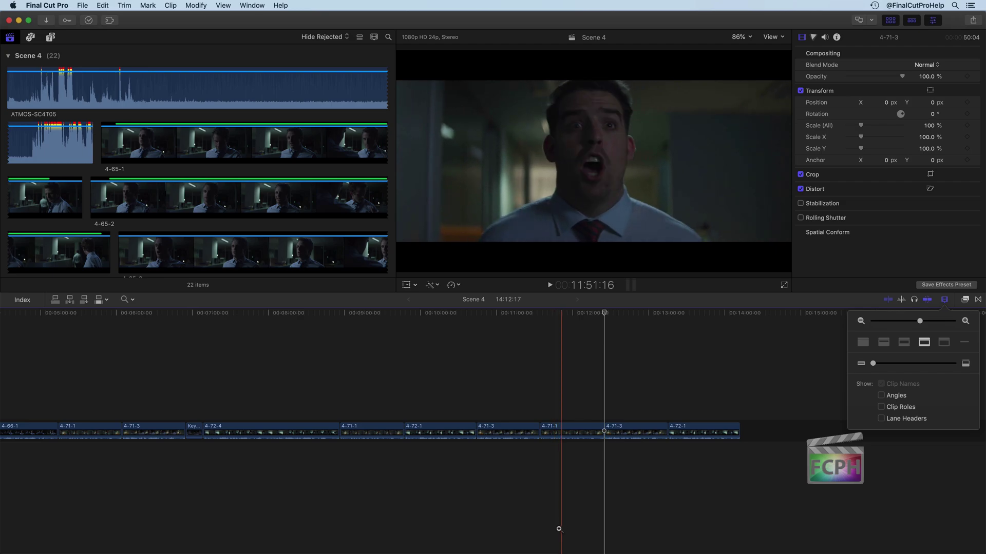
{"action": "left_click_drag", "start_coordinate": [880, 366], "coordinate": [944, 365]}
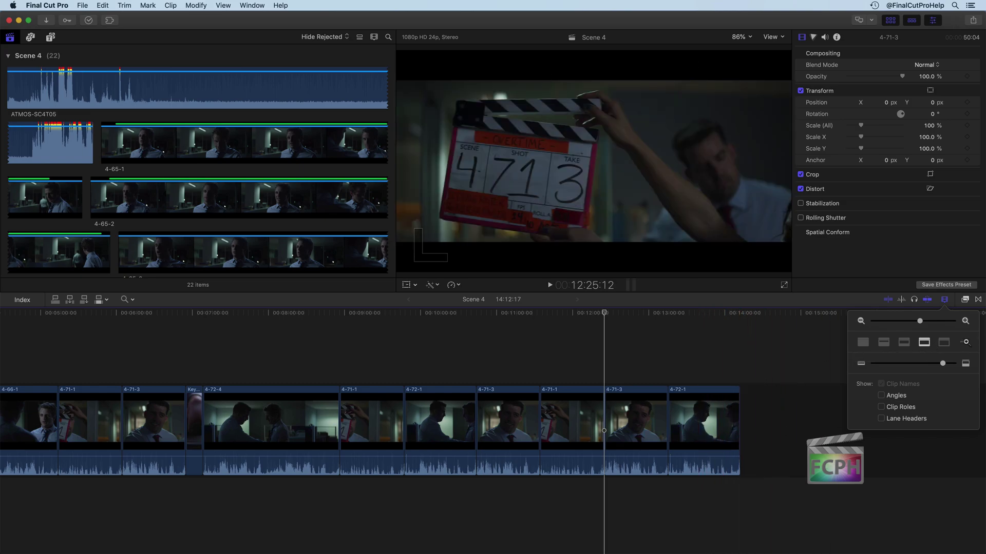
Step: Compare the clip display options from names only through filmstrips to waveforms only, finishing on large filmstrips with small waveforms
{"action": "left_click", "coordinate": [965, 342]}
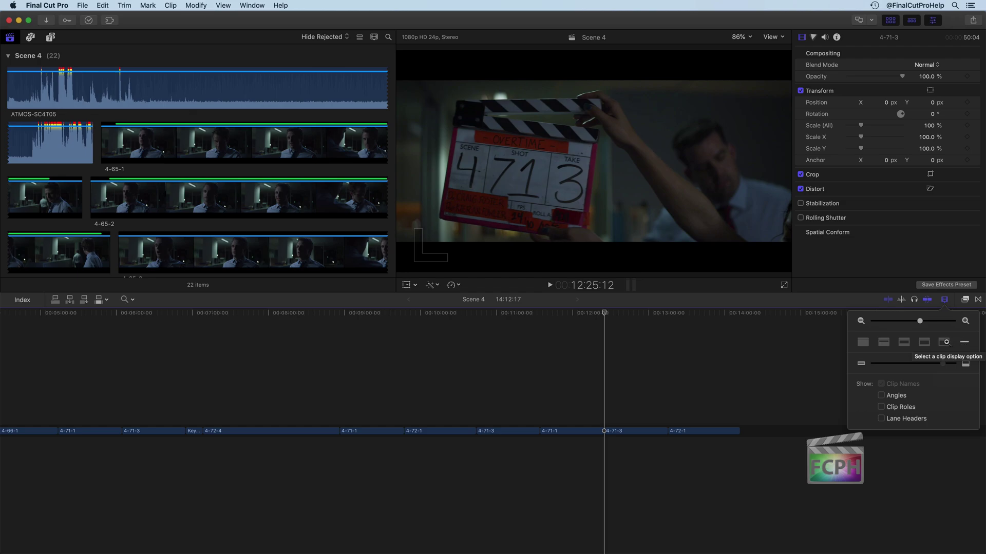
{"action": "left_click", "coordinate": [943, 342]}
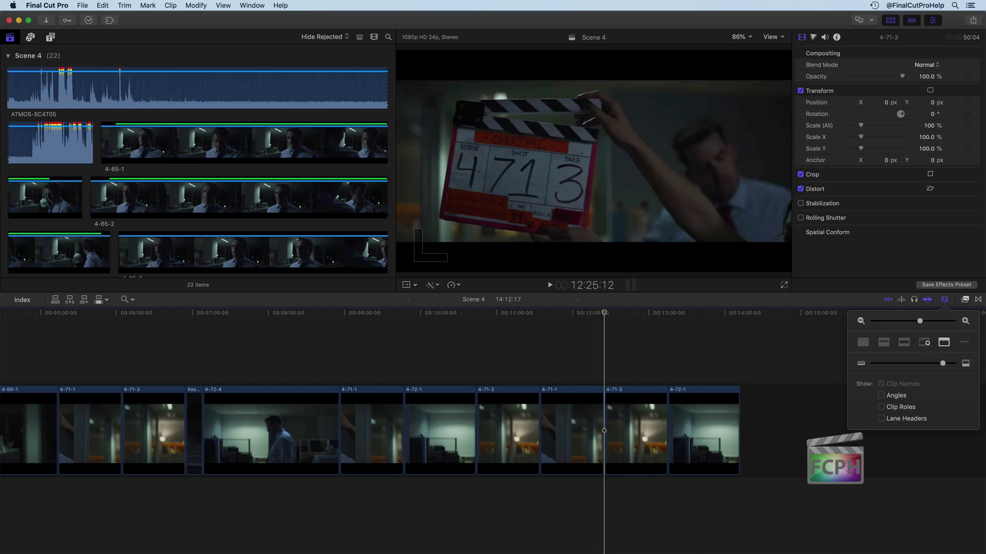
{"action": "left_click", "coordinate": [925, 343]}
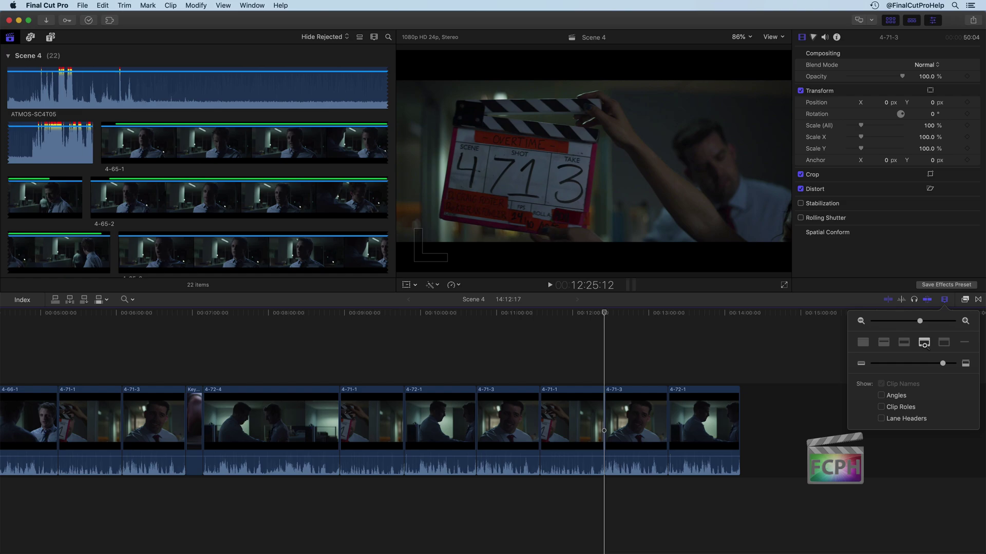
{"action": "left_click", "coordinate": [904, 344]}
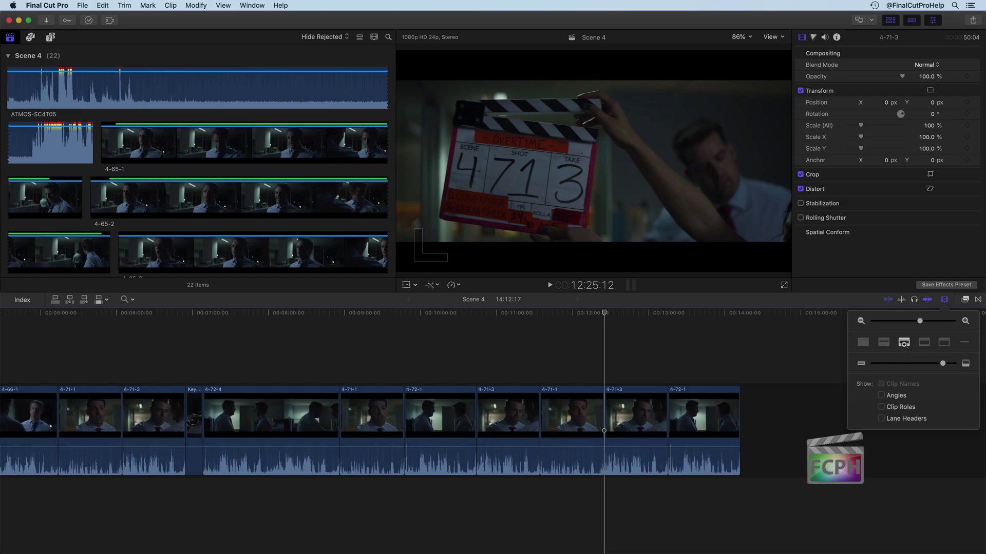
{"action": "left_click", "coordinate": [884, 343]}
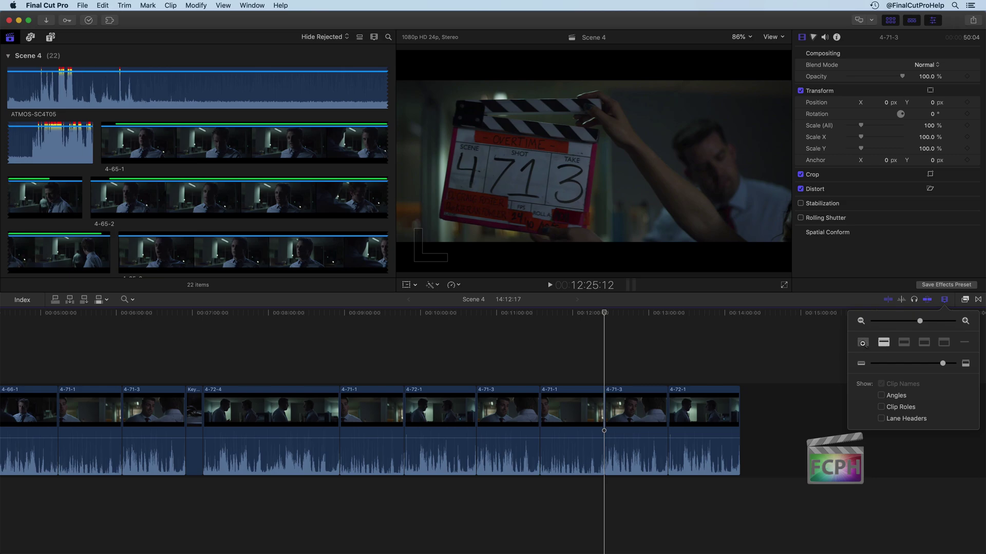
{"action": "left_click", "coordinate": [863, 343]}
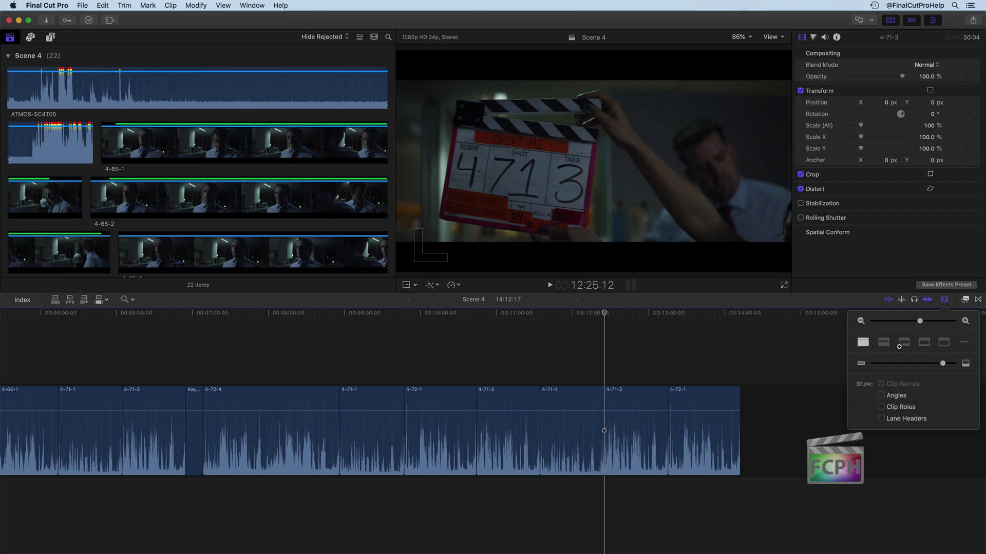
{"action": "left_click", "coordinate": [944, 342]}
{"action": "left_click", "coordinate": [863, 343]}
{"action": "left_click", "coordinate": [924, 342]}
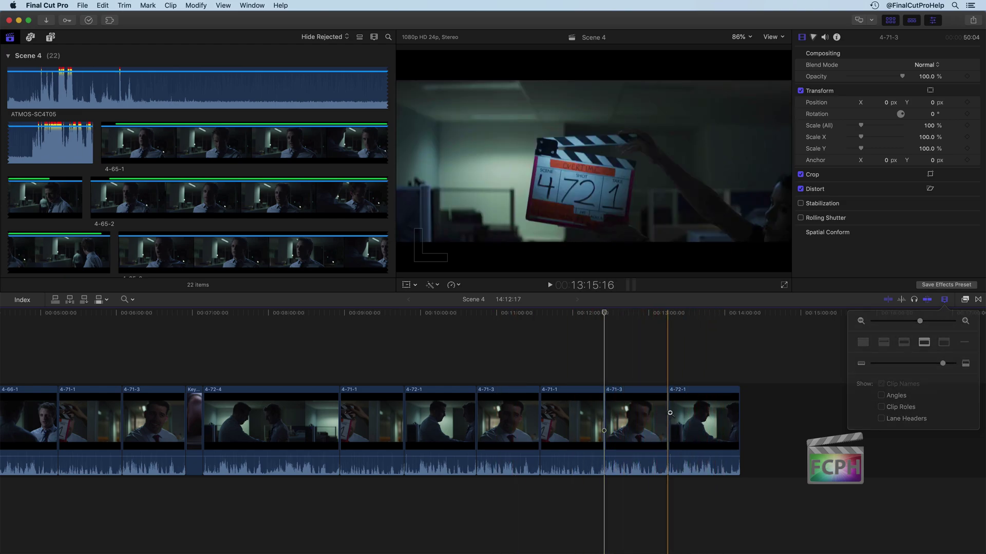
Step: Zoom in closely on the cut between the last 4-71-3 and 4-72-1 clips and return to the Select tool
{"action": "key", "text": "super+equal"}
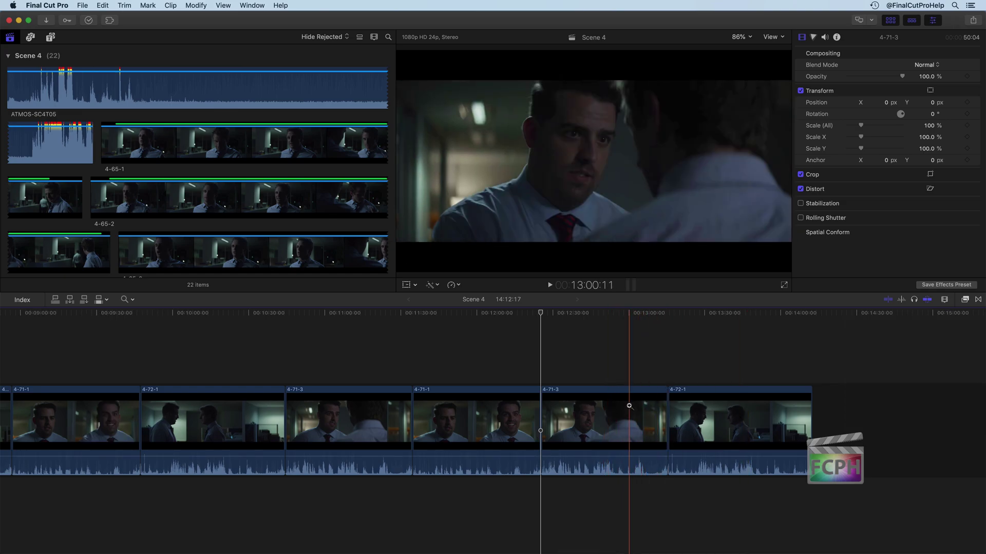
{"action": "left_click_drag", "start_coordinate": [701, 411], "coordinate": [574, 389]}
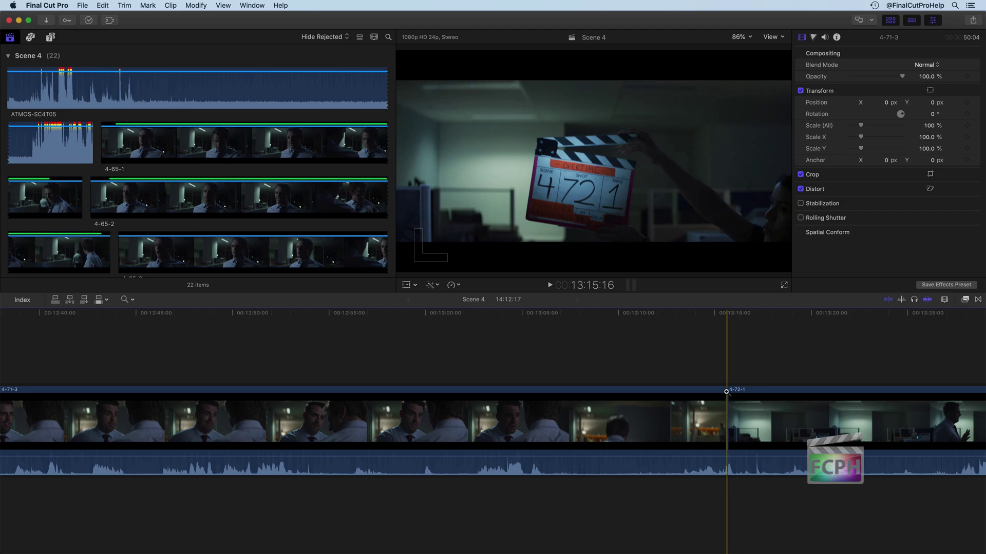
{"action": "key", "text": "a"}
Step: Turn on the display of angles and clip roles for the clips in the timeline
{"action": "left_click", "coordinate": [947, 299]}
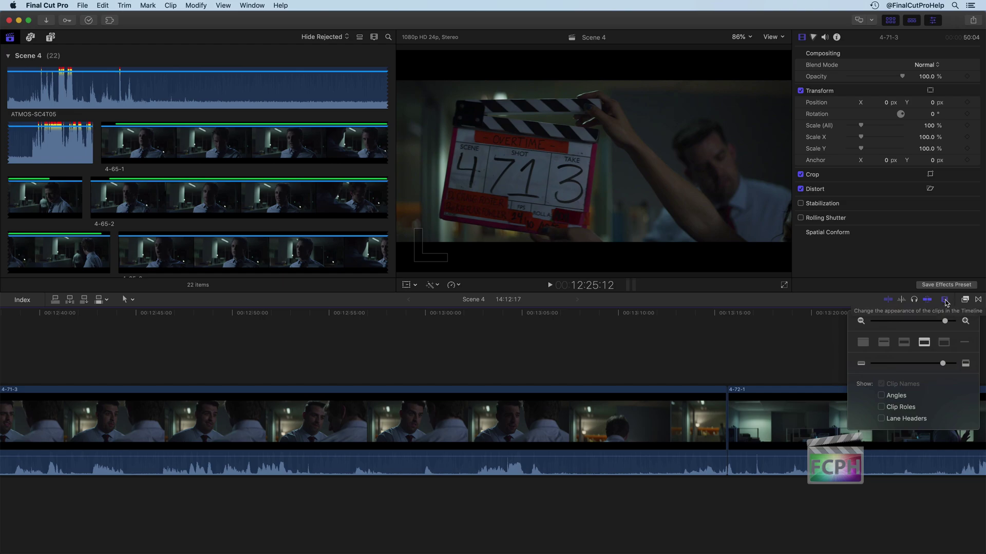
{"action": "left_click", "coordinate": [881, 397]}
{"action": "left_click", "coordinate": [882, 408]}
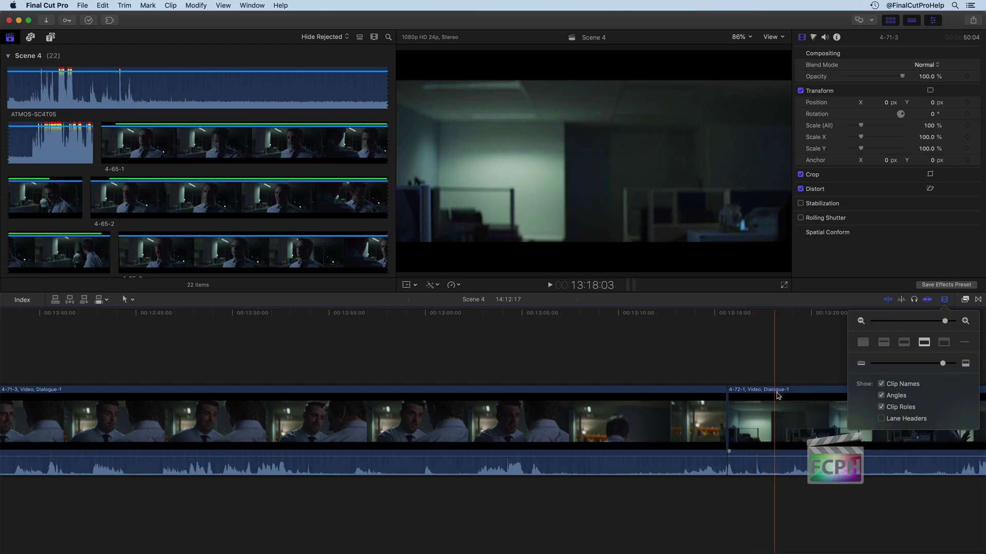
Step: Toggle the clip names off and on, turn off clip roles and angles, and close the clip appearance settings
{"action": "left_click", "coordinate": [882, 385]}
{"action": "left_click", "coordinate": [882, 385]}
{"action": "left_click", "coordinate": [881, 407]}
{"action": "left_click", "coordinate": [881, 396]}
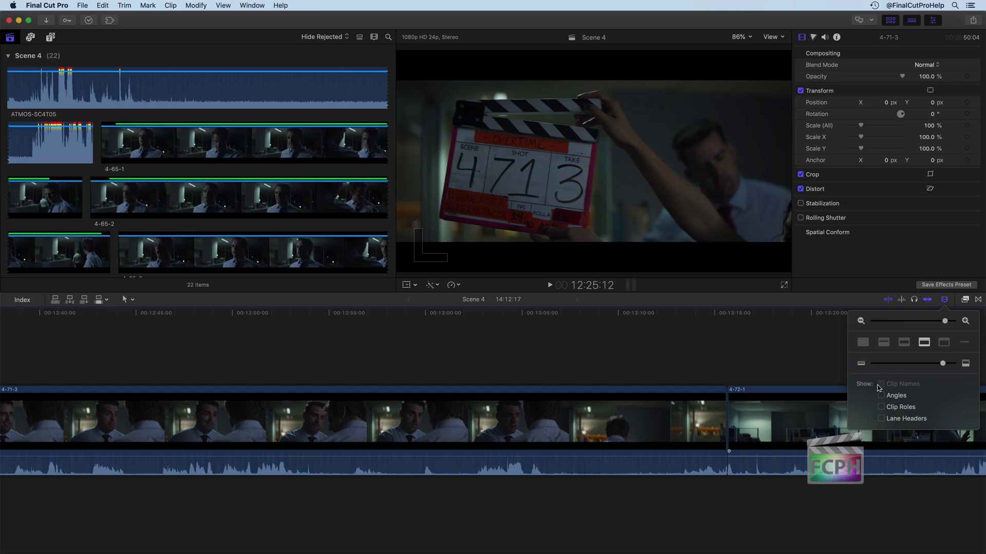
{"action": "left_click", "coordinate": [945, 300]}
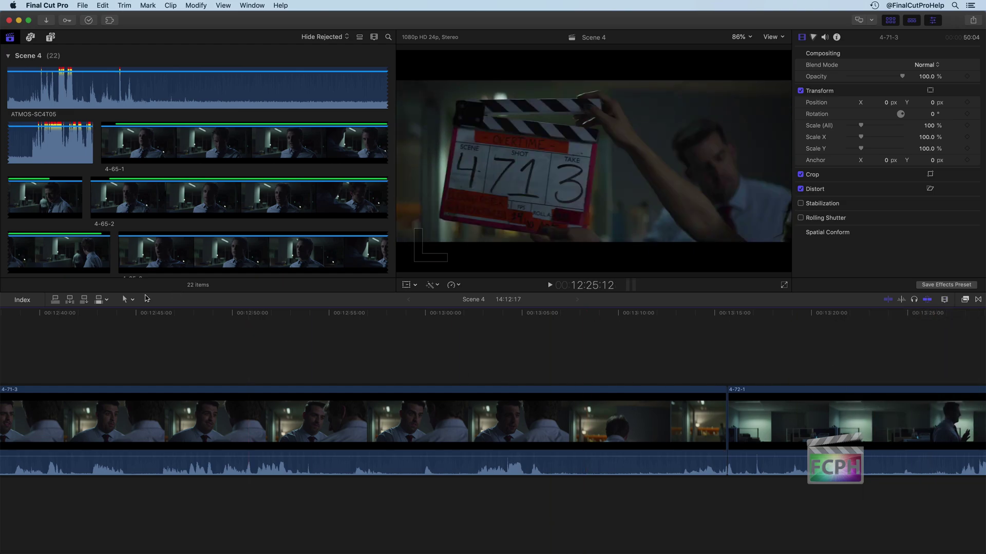
Step: Choose the Hand tool and pan the timeline back to the earlier cut from 4-71-3 to 4-71-1 near 11:35:00
{"action": "left_click", "coordinate": [132, 301]}
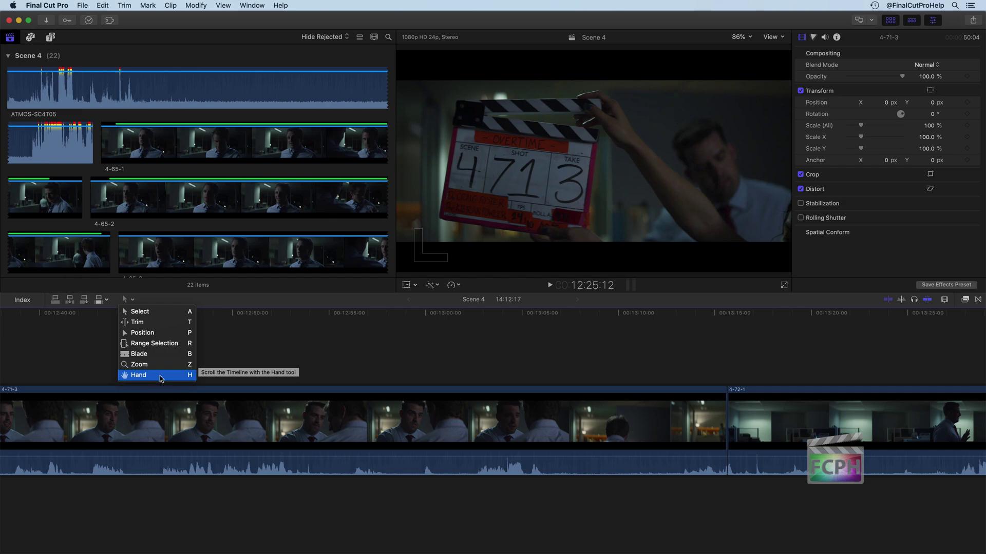
{"action": "left_click", "coordinate": [229, 315]}
{"action": "left_click_drag", "start_coordinate": [121, 366], "coordinate": [335, 352]}
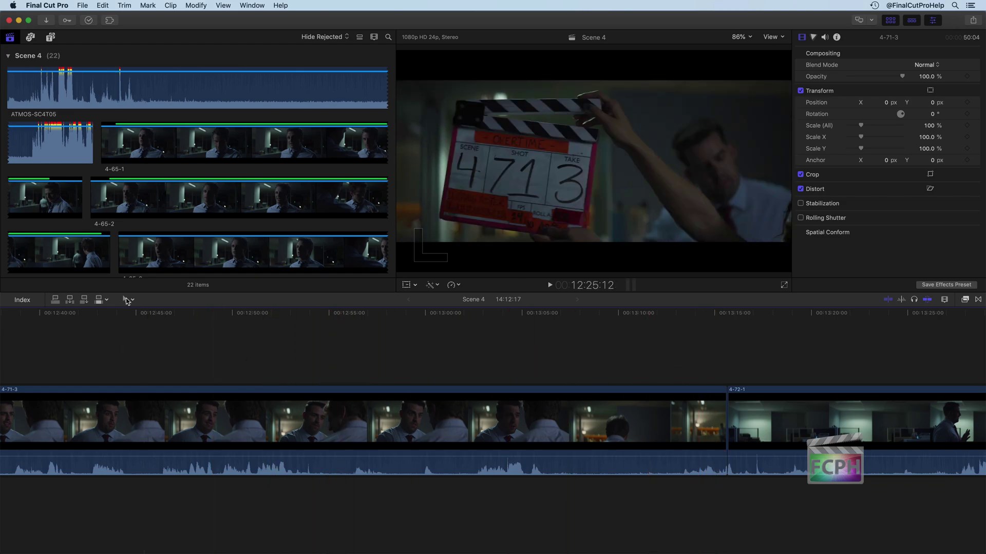
{"action": "left_click", "coordinate": [128, 301]}
{"action": "left_click", "coordinate": [136, 375]}
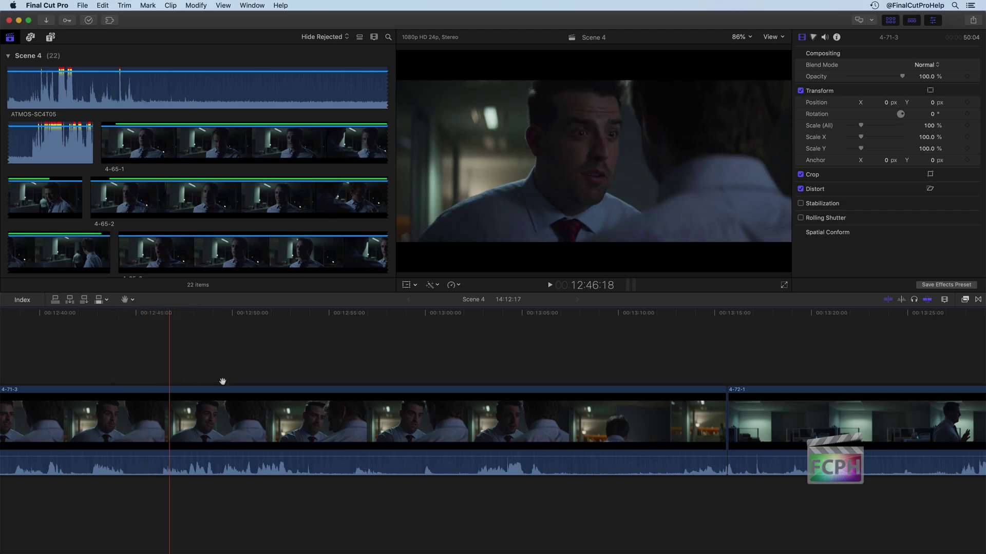
{"action": "left_click_drag", "start_coordinate": [336, 392], "coordinate": [535, 417]}
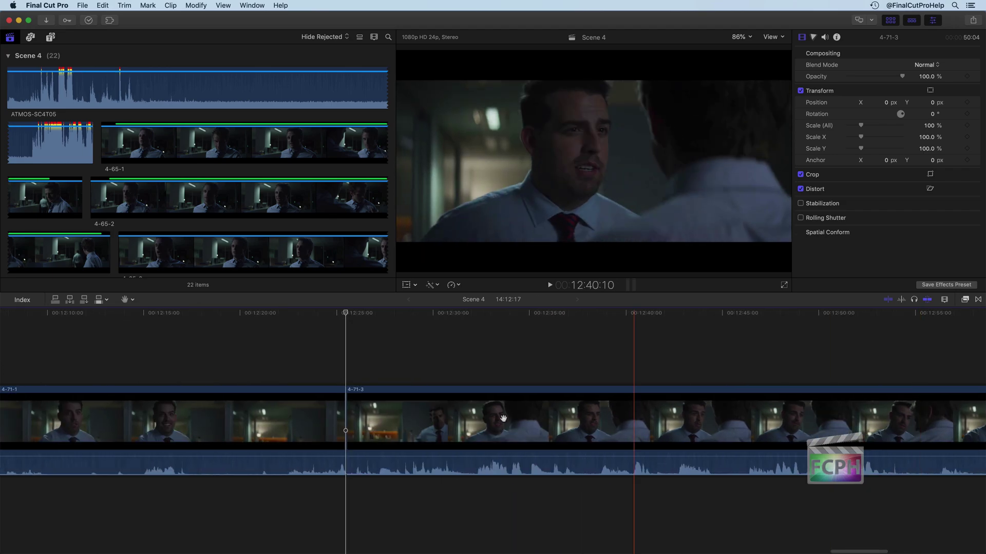
{"action": "left_click_drag", "start_coordinate": [368, 427], "coordinate": [765, 418]}
{"action": "left_click_drag", "start_coordinate": [269, 402], "coordinate": [681, 389]}
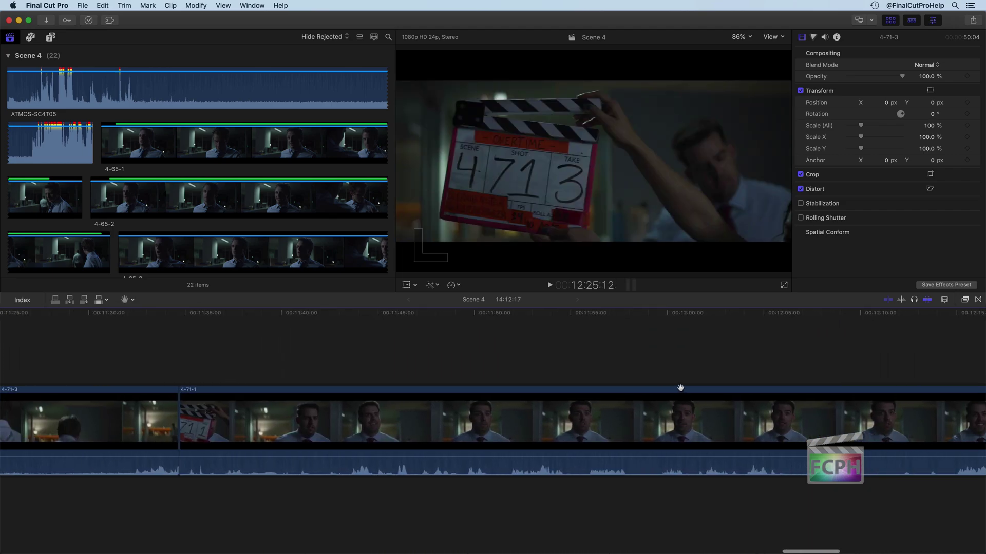
{"action": "left_click_drag", "start_coordinate": [275, 390], "coordinate": [691, 370]}
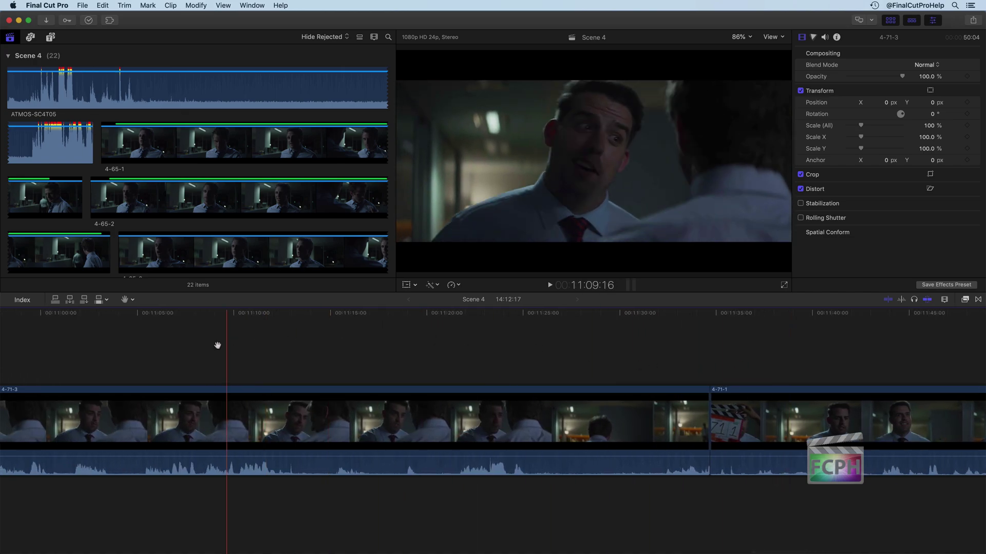
Step: Pan the timeline with the Hand tool forward to the cut between 4-71-1 and 4-71-3 at the playhead
{"action": "mouse_move", "coordinate": [318, 409]}
{"action": "left_mouse_down"}
{"action": "mouse_move", "coordinate": [784, 404]}
{"action": "mouse_move", "coordinate": [308, 399]}
{"action": "left_mouse_up"}
{"action": "left_click", "coordinate": [466, 411]}
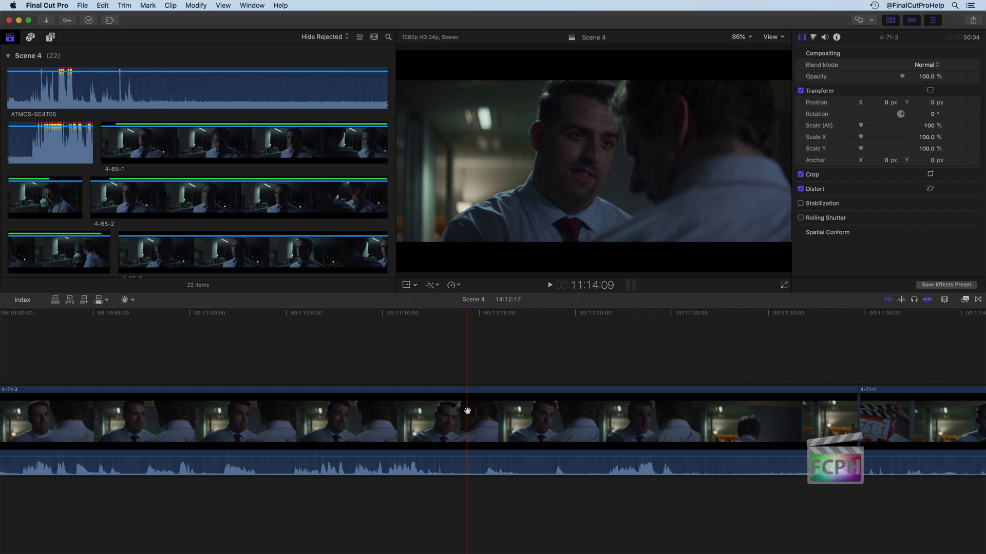
{"action": "left_click_drag", "start_coordinate": [695, 341], "coordinate": [238, 354]}
{"action": "left_click_drag", "start_coordinate": [583, 362], "coordinate": [469, 373]}
{"action": "left_click_drag", "start_coordinate": [839, 374], "coordinate": [447, 406]}
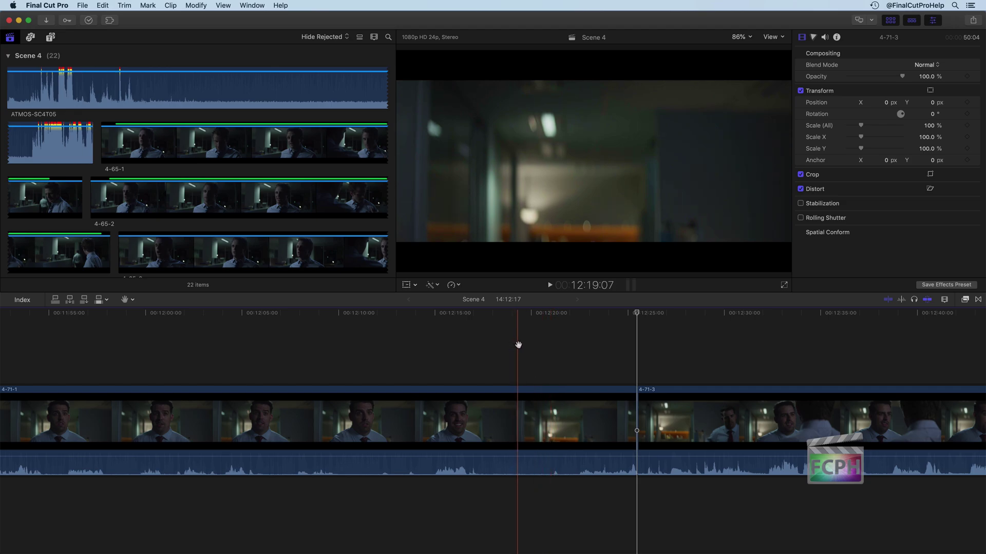
Step: Fit the whole Scene 4 project in the timeline and move back and forth across it, past the last clip
{"action": "key", "text": "shift+z"}
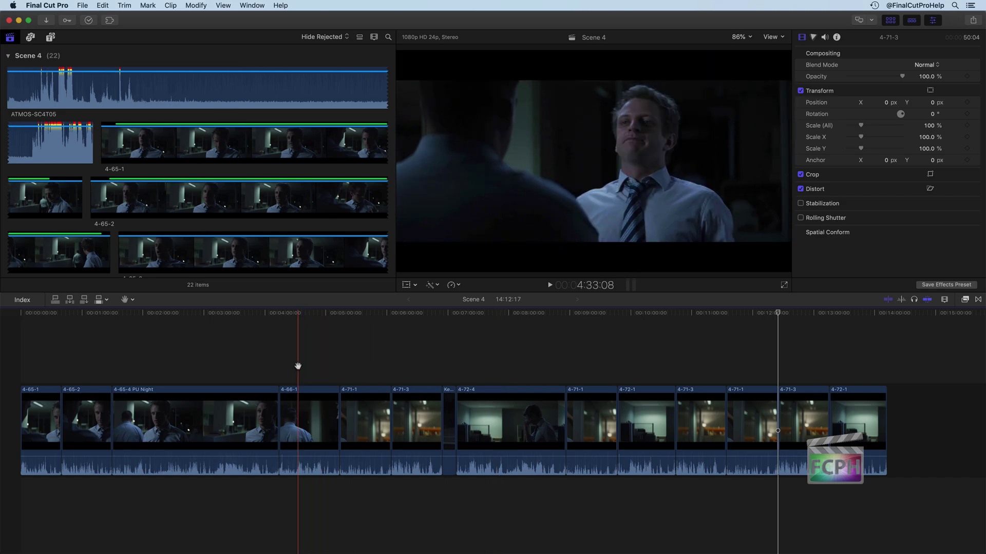
{"action": "scroll", "coordinate": [564, 384], "scroll_direction": "right", "scroll_amount": 10}
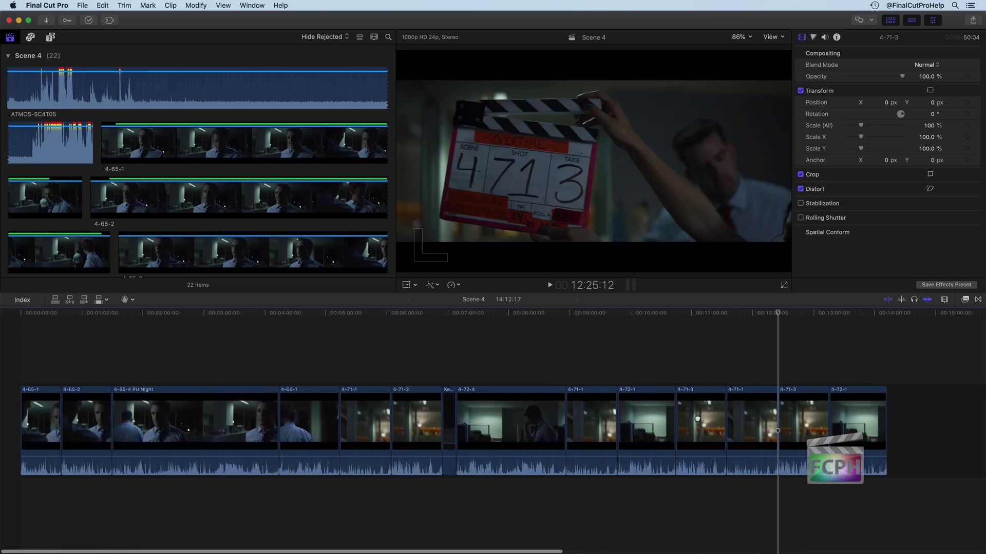
{"action": "scroll", "coordinate": [210, 408], "scroll_direction": "right", "scroll_amount": 6}
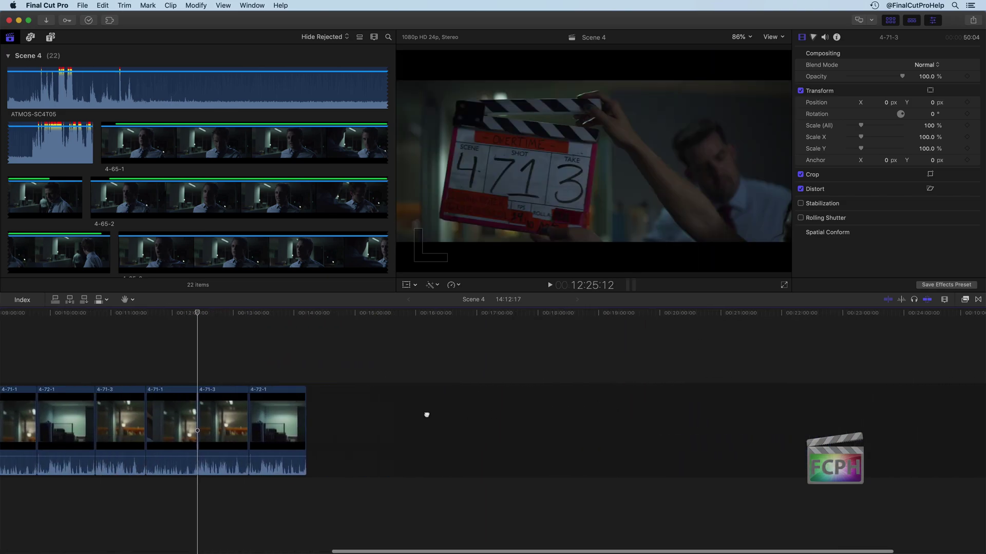
{"action": "scroll", "coordinate": [463, 427], "scroll_direction": "left", "scroll_amount": 12}
{"action": "scroll", "coordinate": [357, 420], "scroll_direction": "left", "scroll_amount": 5}
{"action": "scroll", "coordinate": [436, 413], "scroll_direction": "right", "scroll_amount": 8}
{"action": "scroll", "coordinate": [502, 407], "scroll_direction": "left", "scroll_amount": 6}
{"action": "scroll", "coordinate": [502, 407], "scroll_direction": "left", "scroll_amount": 4}
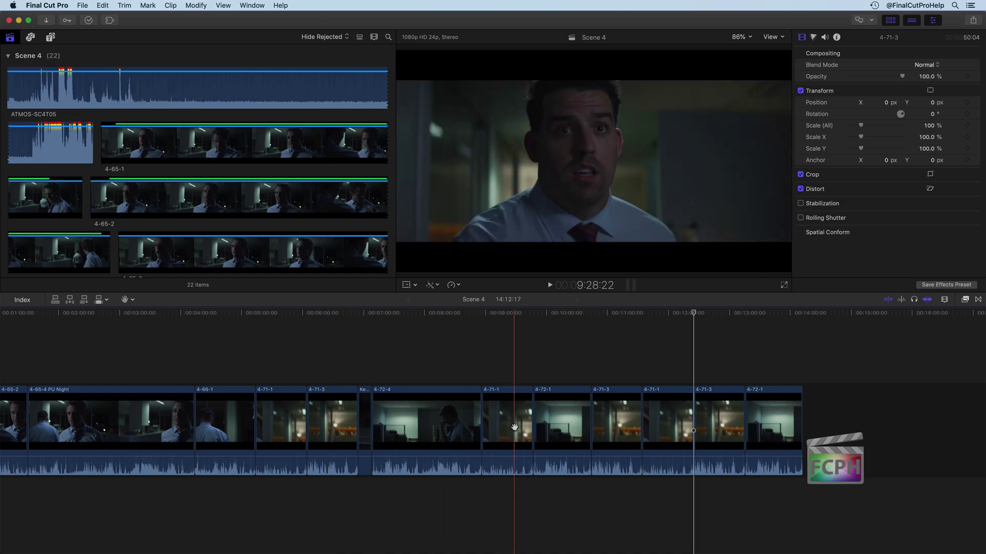
{"action": "scroll", "coordinate": [534, 413], "scroll_direction": "right", "scroll_amount": 5}
{"action": "scroll", "coordinate": [564, 399], "scroll_direction": "left", "scroll_amount": 5}
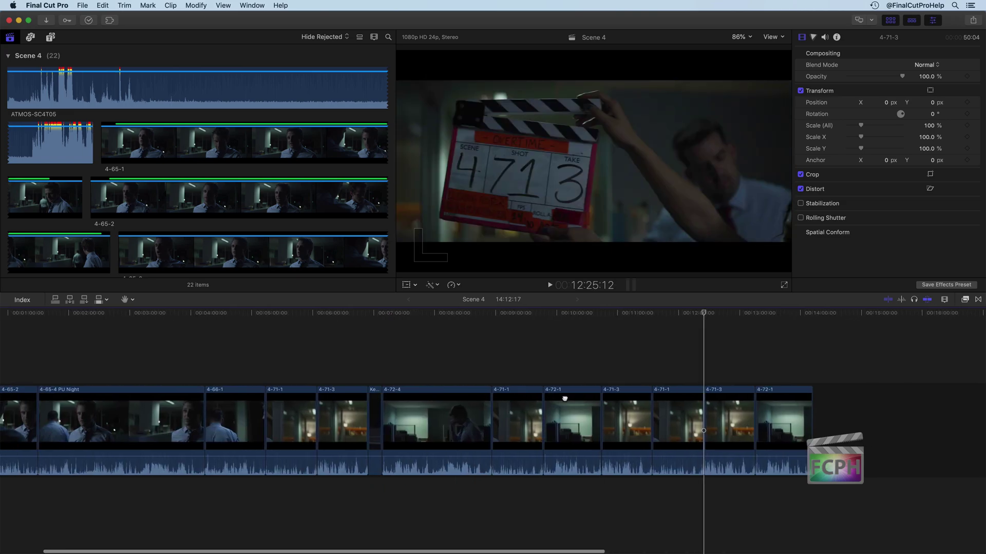
{"action": "scroll", "coordinate": [565, 399], "scroll_direction": "right", "scroll_amount": 5}
Step: Move the playhead to 12:11:10 near the end of the last 4-71-1 clip and switch to the Select tool
{"action": "mouse_move", "coordinate": [588, 314]}
{"action": "left_mouse_down"}
{"action": "mouse_move", "coordinate": [390, 315]}
{"action": "mouse_move", "coordinate": [572, 314]}
{"action": "left_mouse_up"}
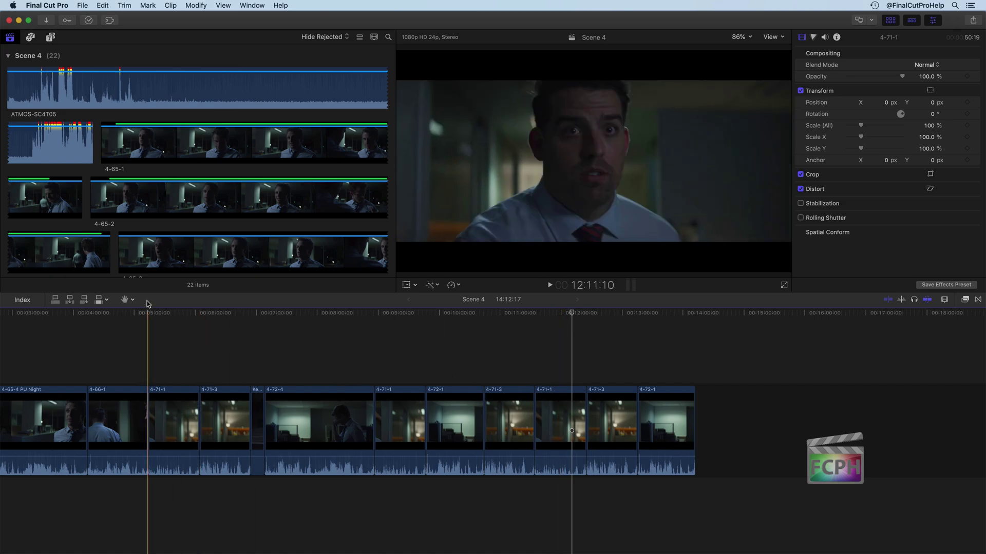
{"action": "left_click", "coordinate": [126, 300]}
{"action": "left_click", "coordinate": [135, 312]}
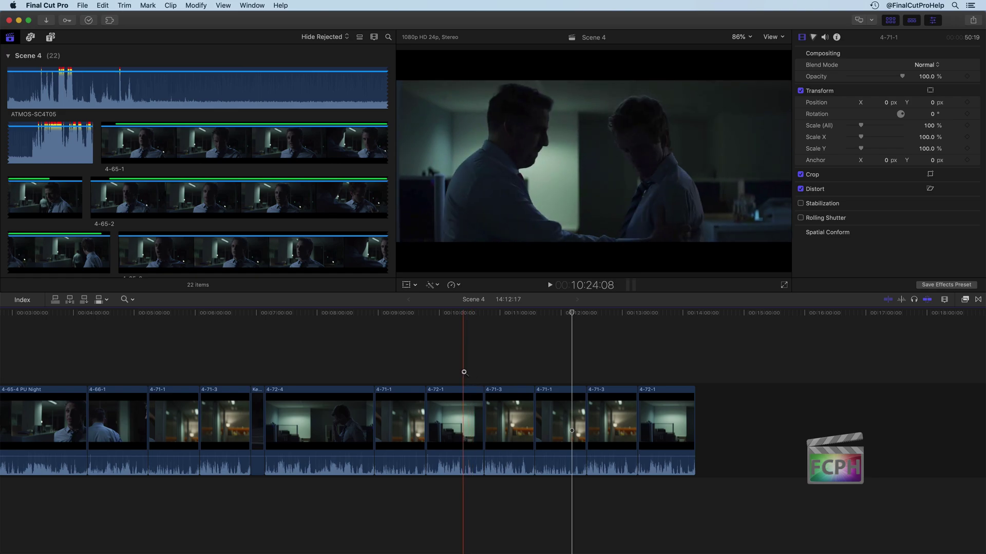
Step: Zoom in on the late 4-72-1, 4-71-3 and 4-71-1 clips with the temporary Zoom tool, ending on the Select tool
{"action": "key", "text": "z"}
{"action": "left_click_drag", "start_coordinate": [417, 355], "coordinate": [603, 508]}
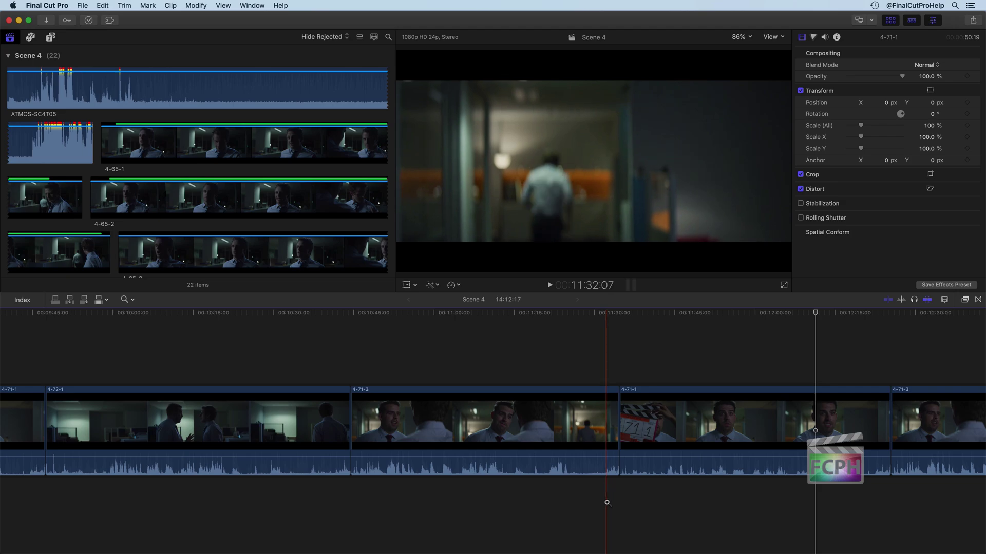
{"action": "key", "text": "a"}
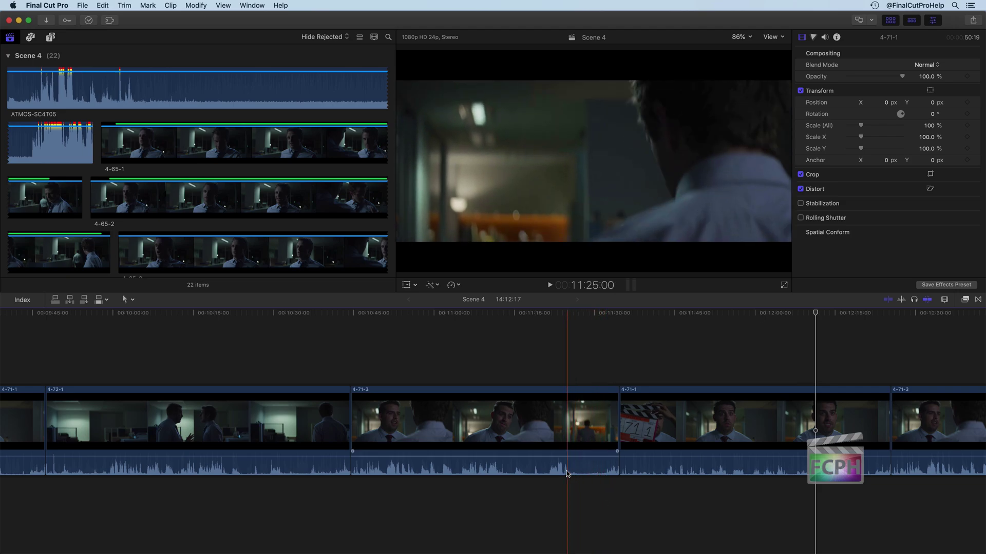
Step: Fit the whole project in the timeline, zoom in around Keys Night 2 with the temporary Zoom tool, and return to the Select tool
{"action": "key", "text": "shift+z"}
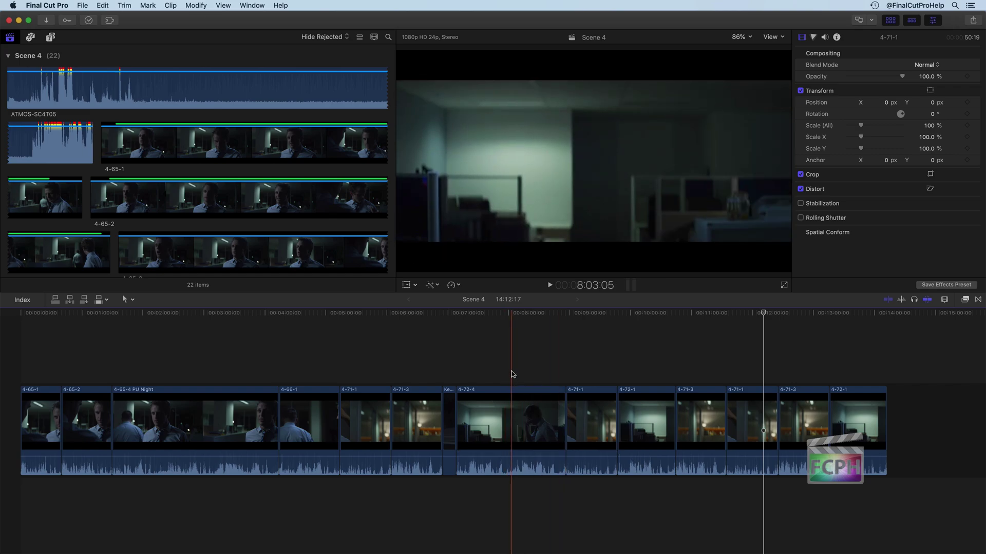
{"action": "key", "text": "z"}
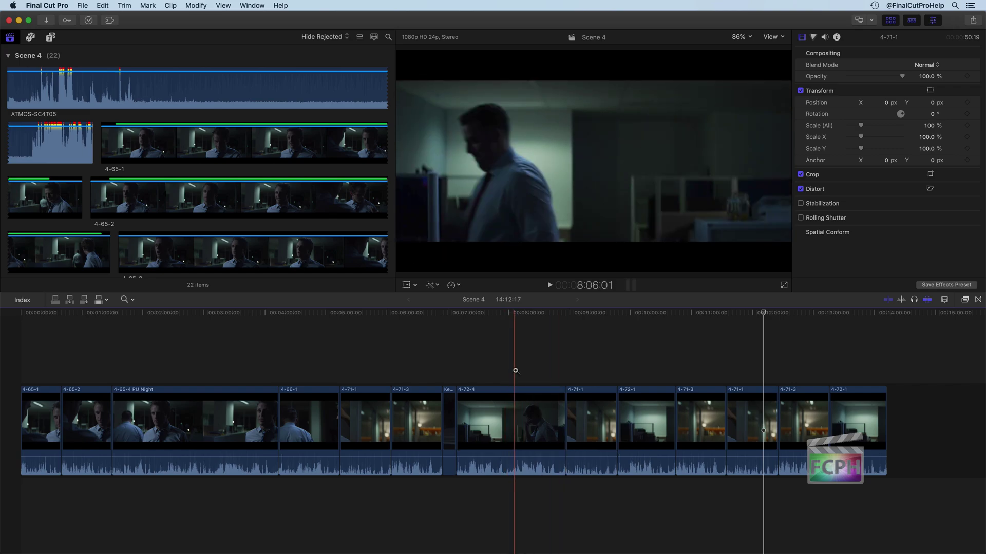
{"action": "left_click_drag", "start_coordinate": [414, 357], "coordinate": [501, 498]}
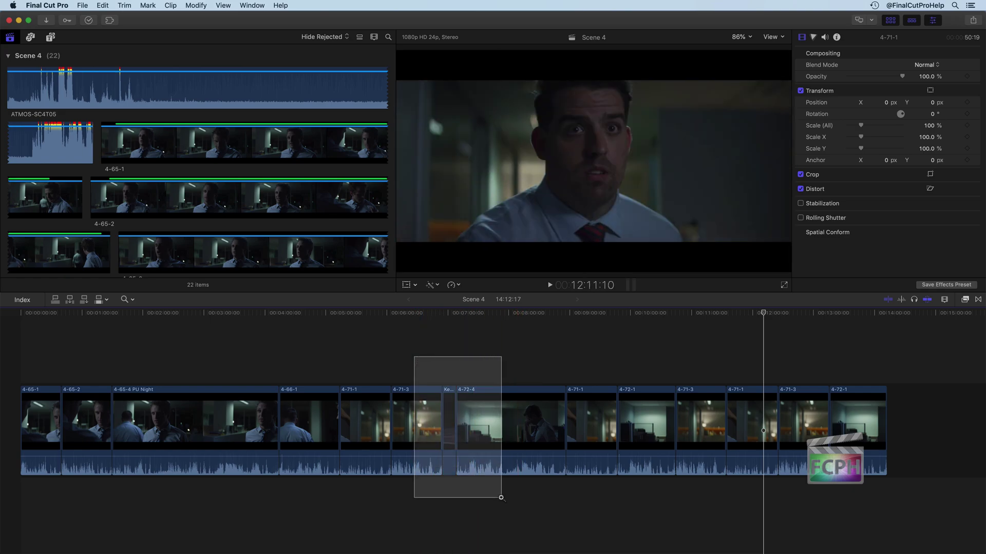
{"action": "left_click_drag", "start_coordinate": [501, 498], "coordinate": [502, 498]}
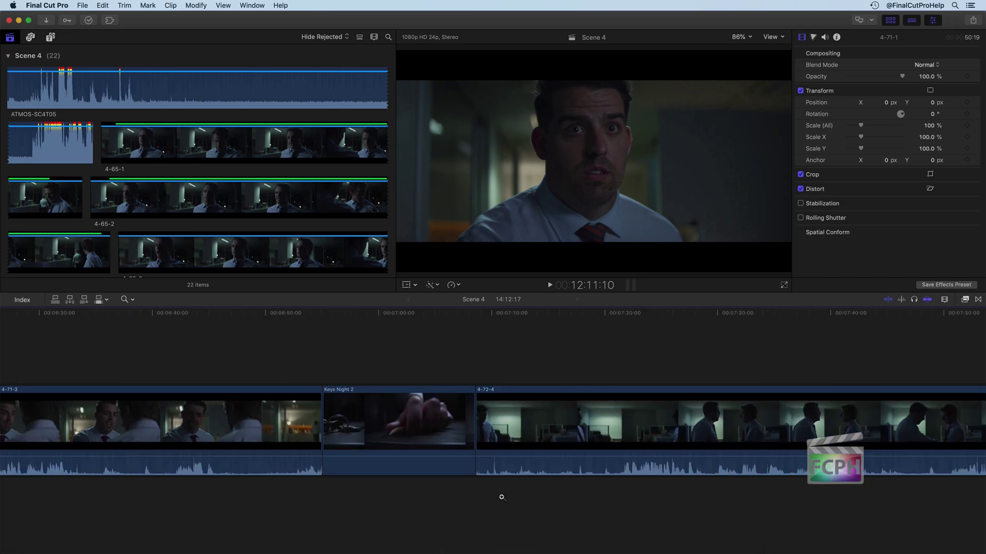
{"action": "key", "text": "a"}
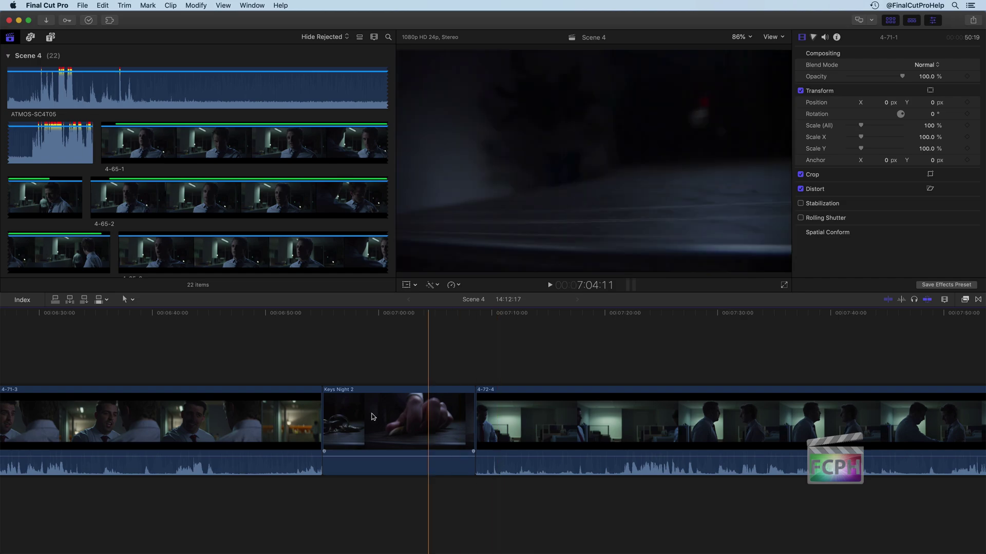
Step: Review the list of editing tools and use the temporary Hand tool to pan to the later cut between 4-72-1 and 4-71-3
{"action": "left_click", "coordinate": [137, 300]}
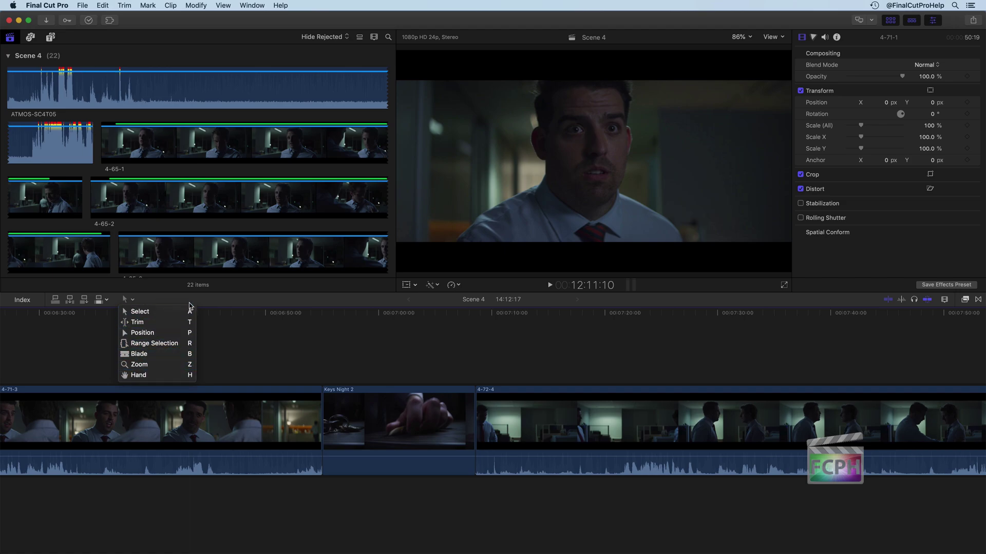
{"action": "left_click", "coordinate": [219, 305]}
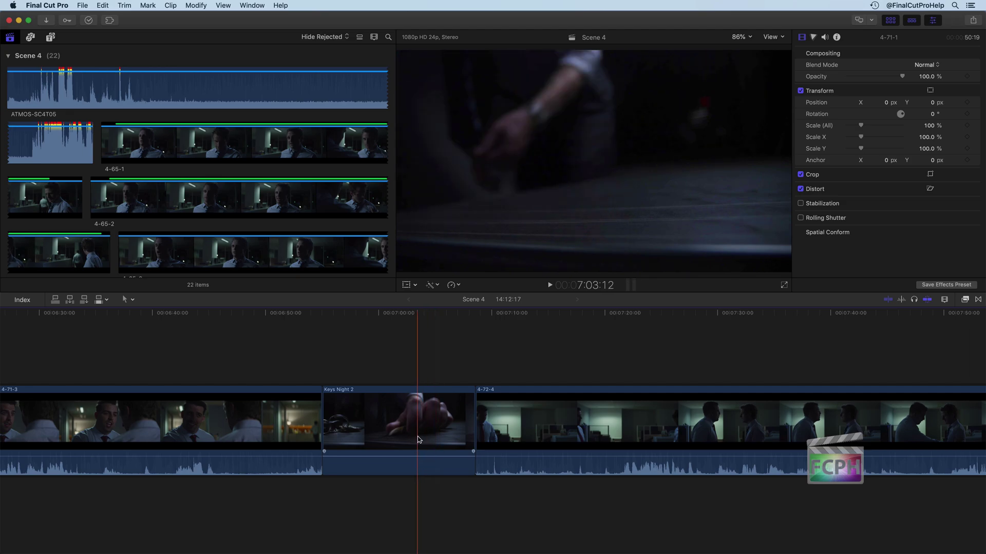
{"action": "key", "text": "h"}
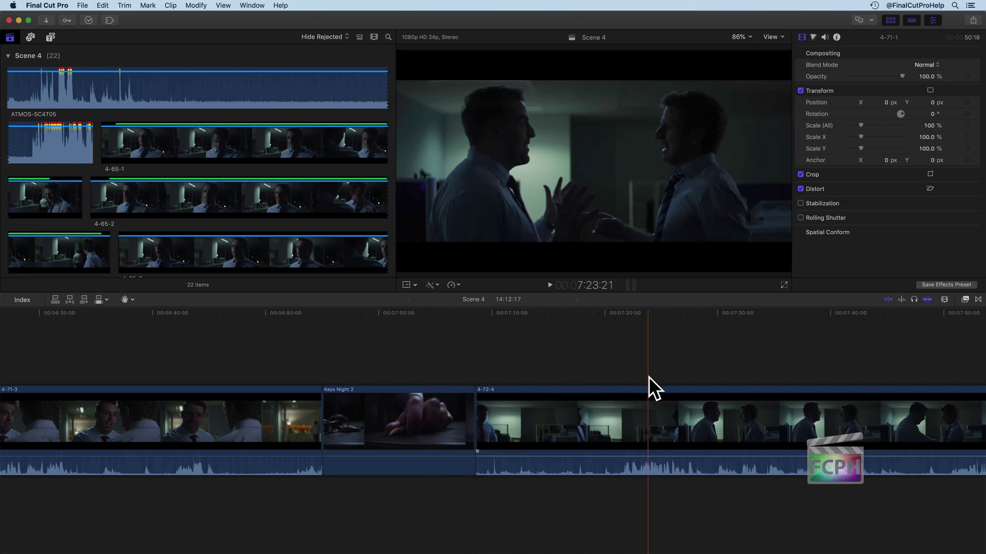
{"action": "left_click_drag", "start_coordinate": [839, 407], "coordinate": [304, 413]}
{"action": "left_click_drag", "start_coordinate": [755, 421], "coordinate": [636, 424]}
{"action": "left_click_drag", "start_coordinate": [821, 426], "coordinate": [522, 437]}
{"action": "left_click_drag", "start_coordinate": [760, 429], "coordinate": [521, 429]}
{"action": "left_click_drag", "start_coordinate": [668, 426], "coordinate": [471, 424]}
{"action": "key", "text": "a"}
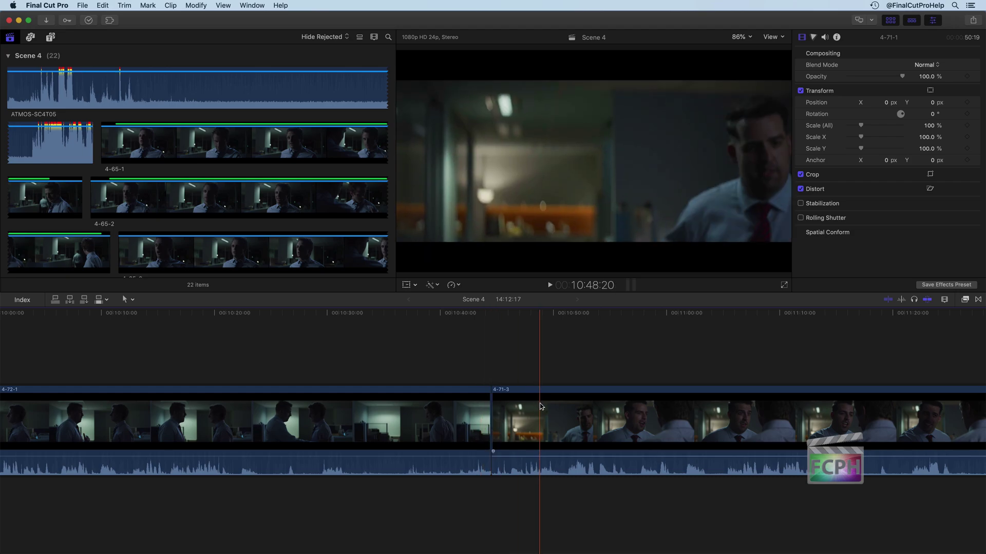
Step: Trim the end of 4-72-1 and the start of 4-71-3 at their cut, and pan to the last cut between 4-71-1 and 4-71-3
{"action": "left_click_drag", "start_coordinate": [487, 403], "coordinate": [461, 413]}
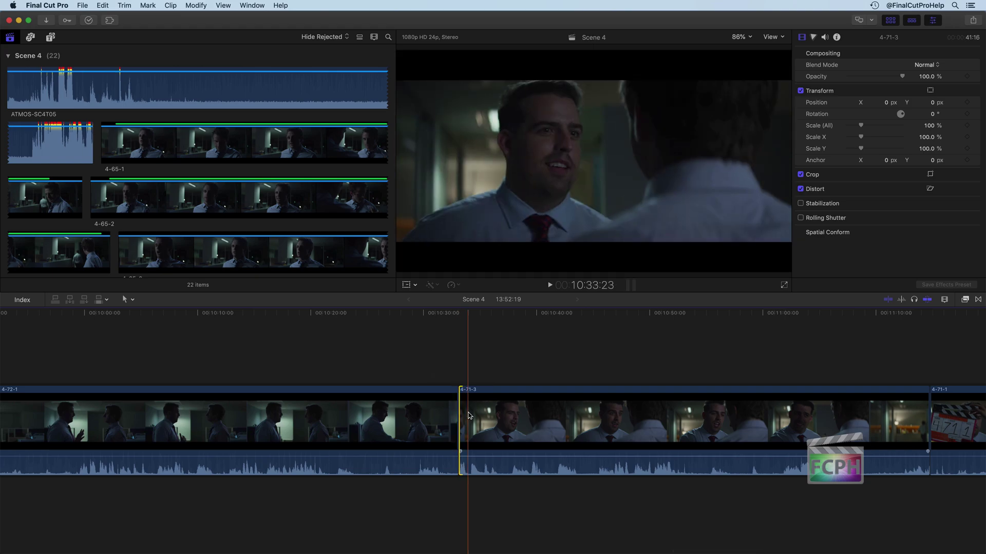
{"action": "key", "text": "h"}
{"action": "scroll", "coordinate": [734, 413], "scroll_direction": "right", "scroll_amount": 1}
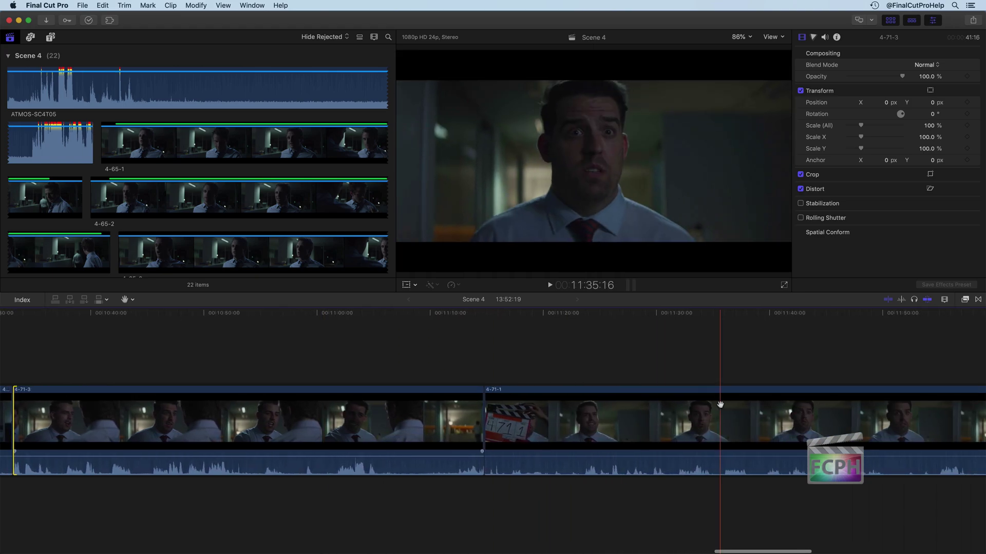
{"action": "scroll", "coordinate": [595, 395], "scroll_direction": "right", "scroll_amount": 10}
{"action": "key", "text": "a"}
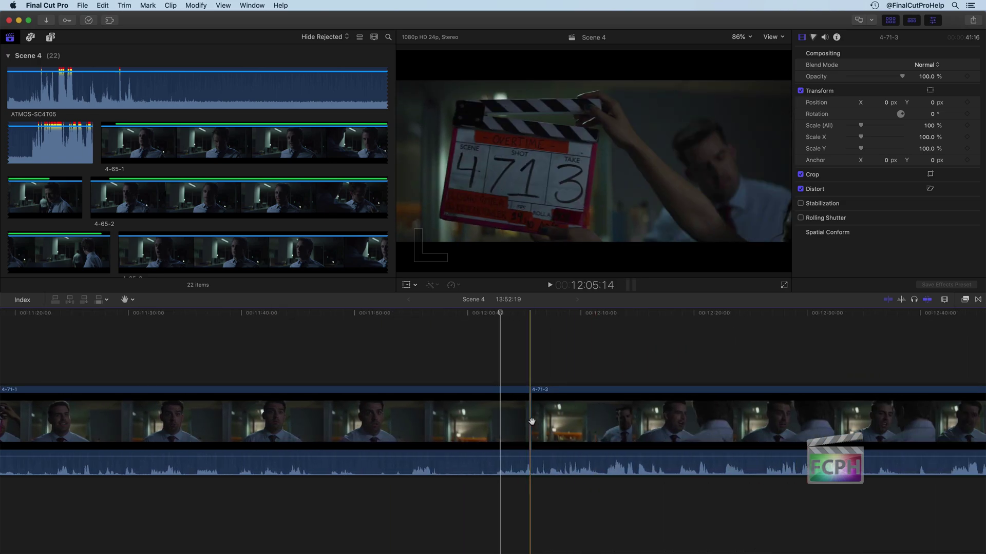